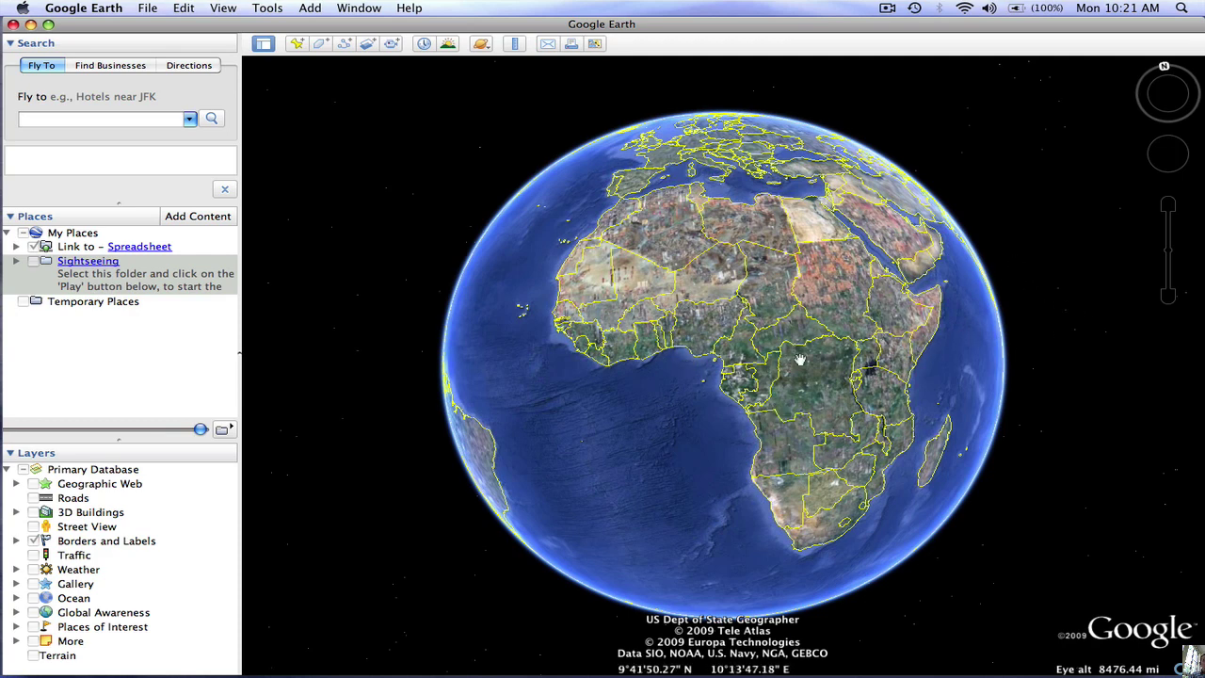
Step: Draw a new four-corner polygon around the village on the west coast of central Africa
mouse_move(1163, 228)
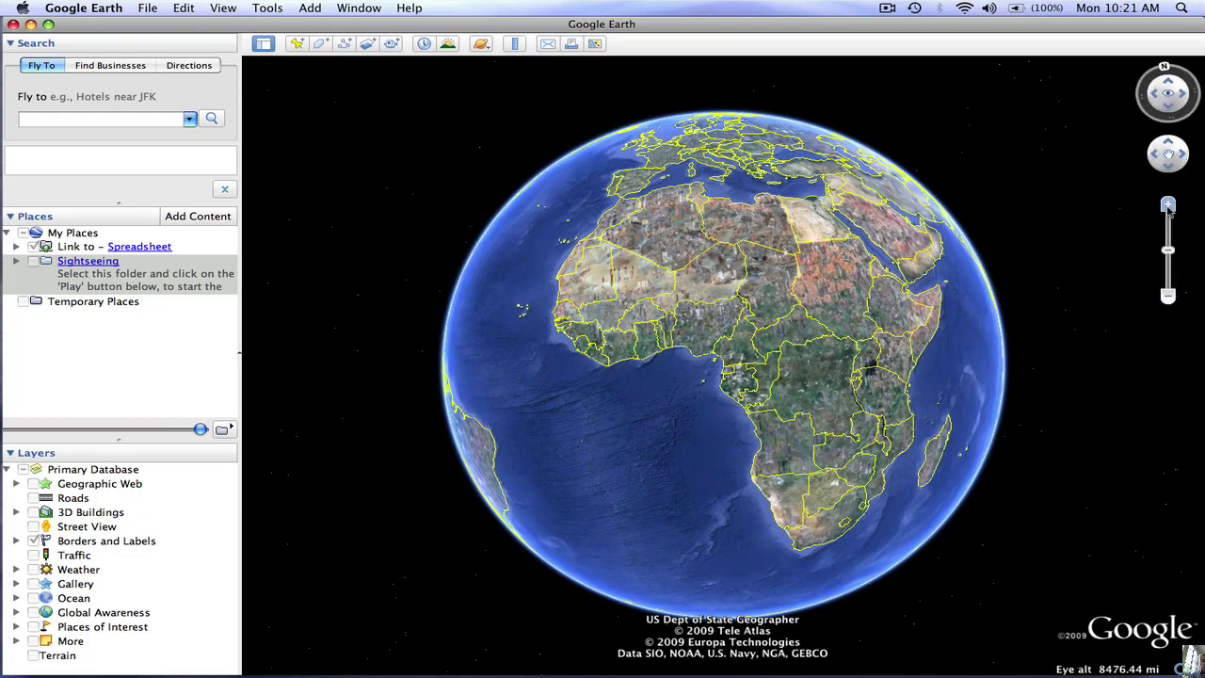
left_click(1167, 207)
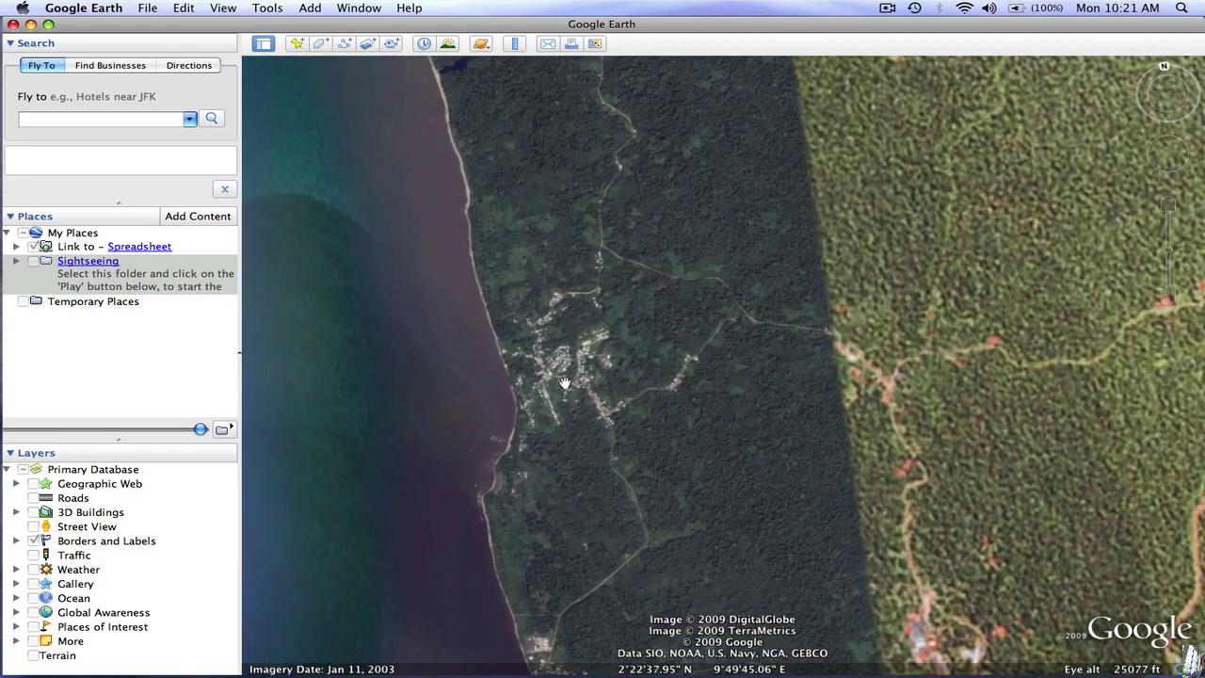
left_click_drag(565, 382, 711, 379)
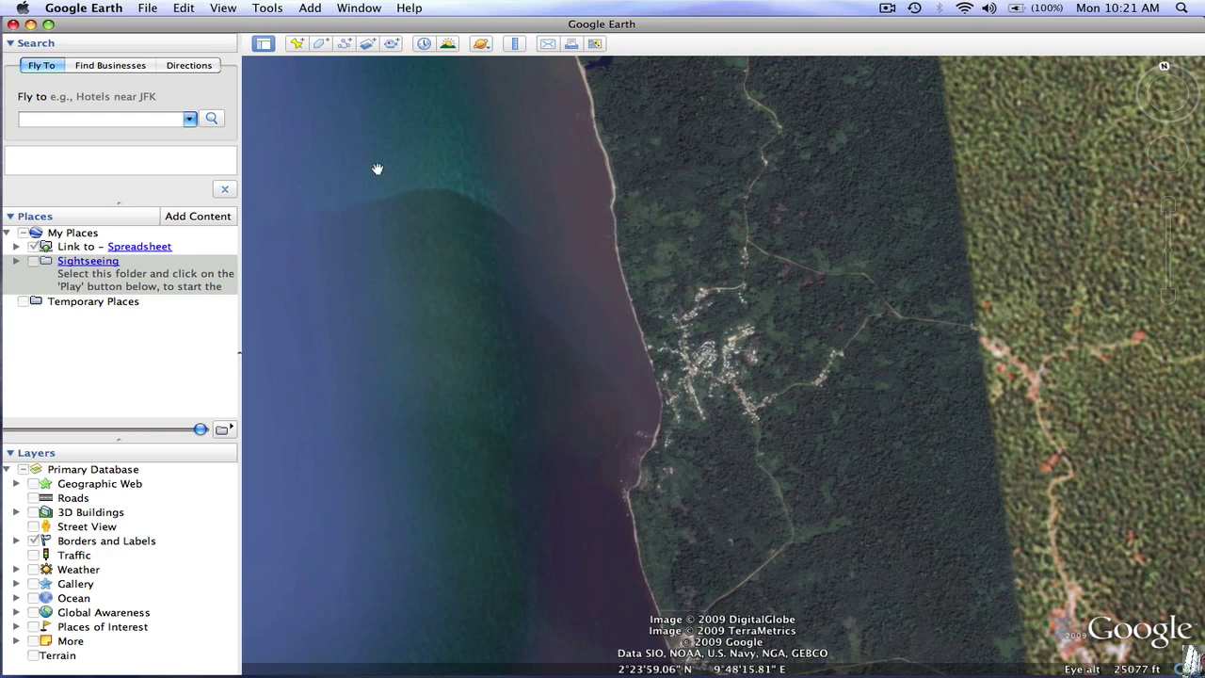
left_click(321, 47)
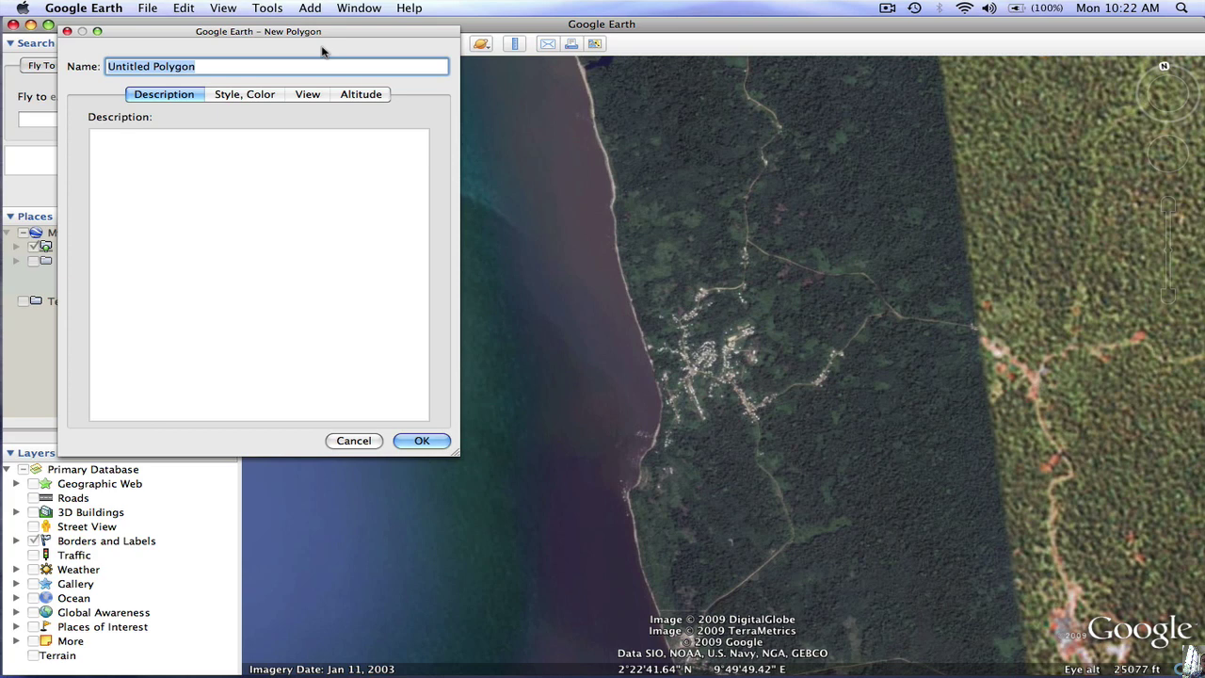
left_click_drag(330, 35, 323, 136)
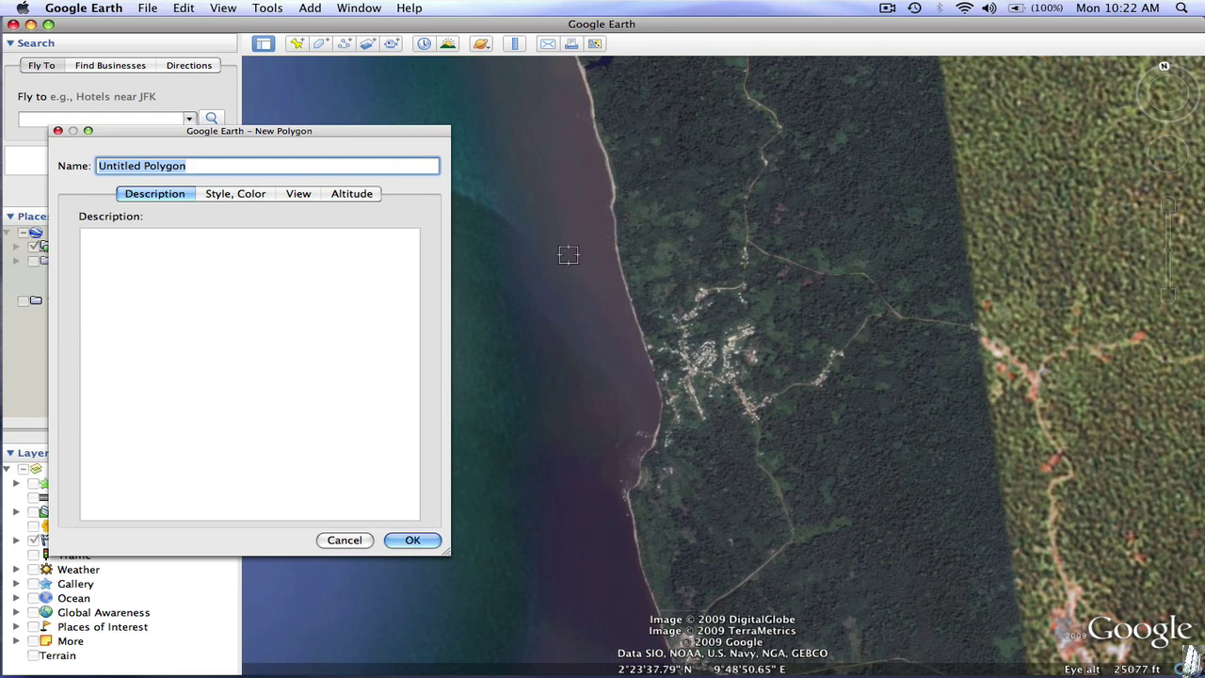
left_click(639, 293)
left_click(761, 315)
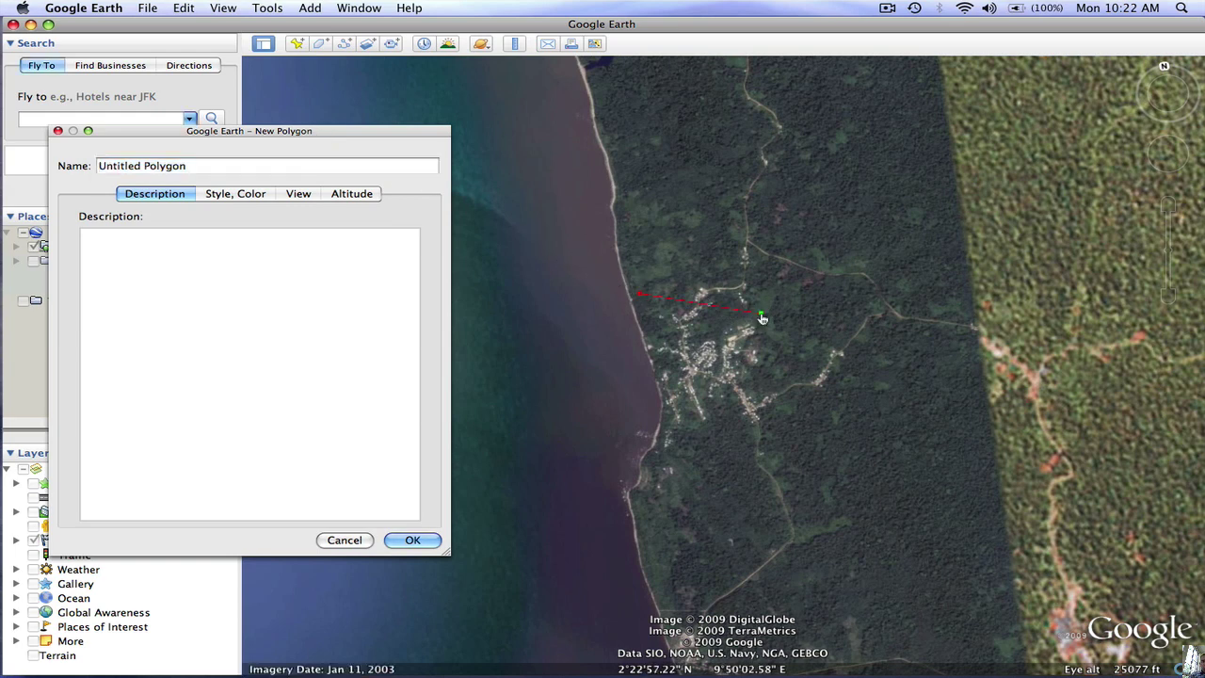
left_click(806, 372)
left_click(677, 417)
Step: Name the new polygon "Campo Village Border"
double_click(147, 167)
triple_click(146, 167)
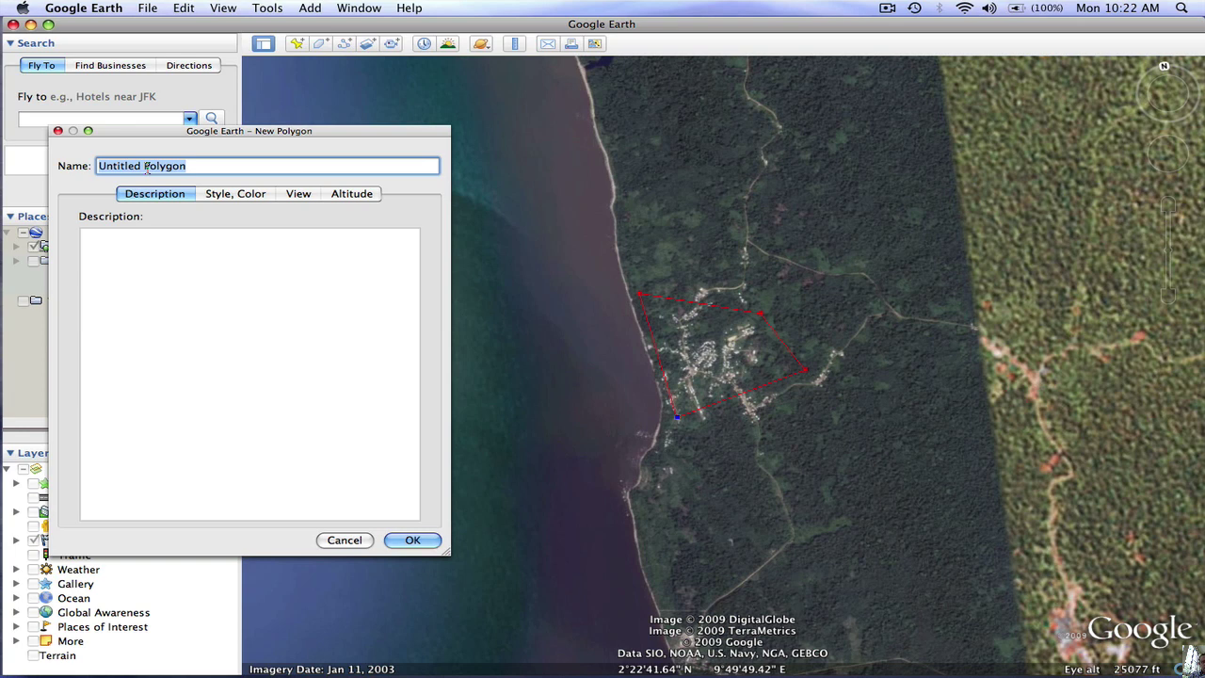
type("Campo Village Border")
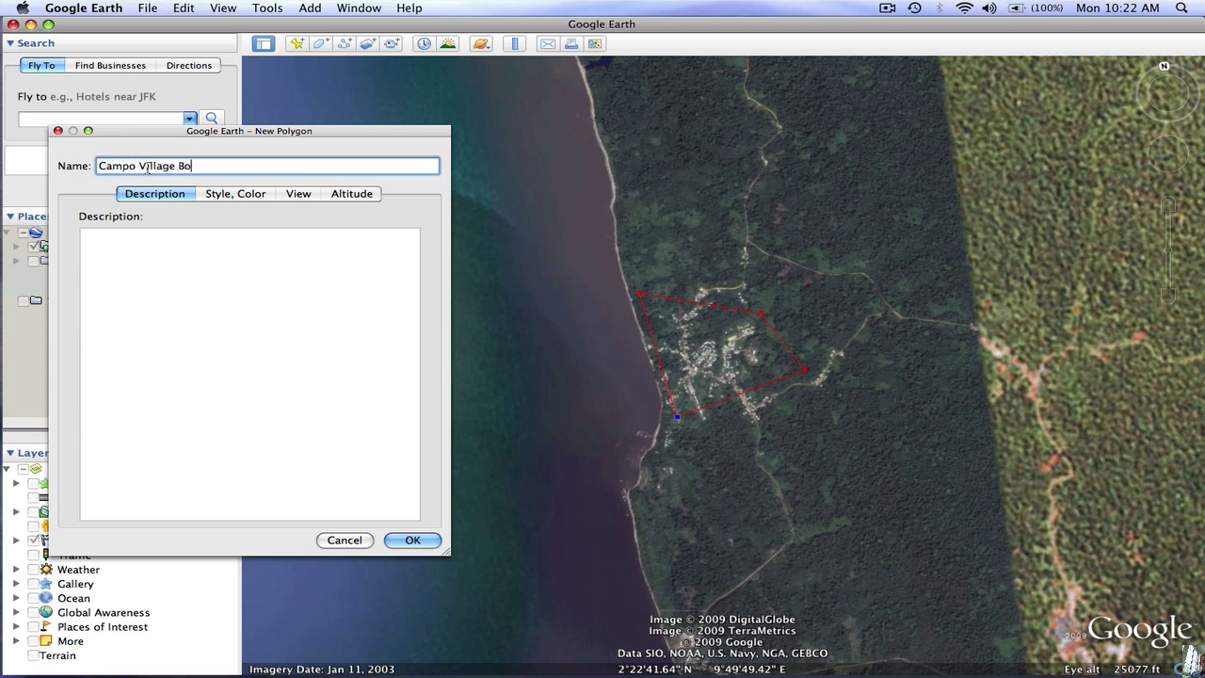
Step: Try the Filled+Outlined area style on the polygon with an area opacity of 35%
left_click(226, 197)
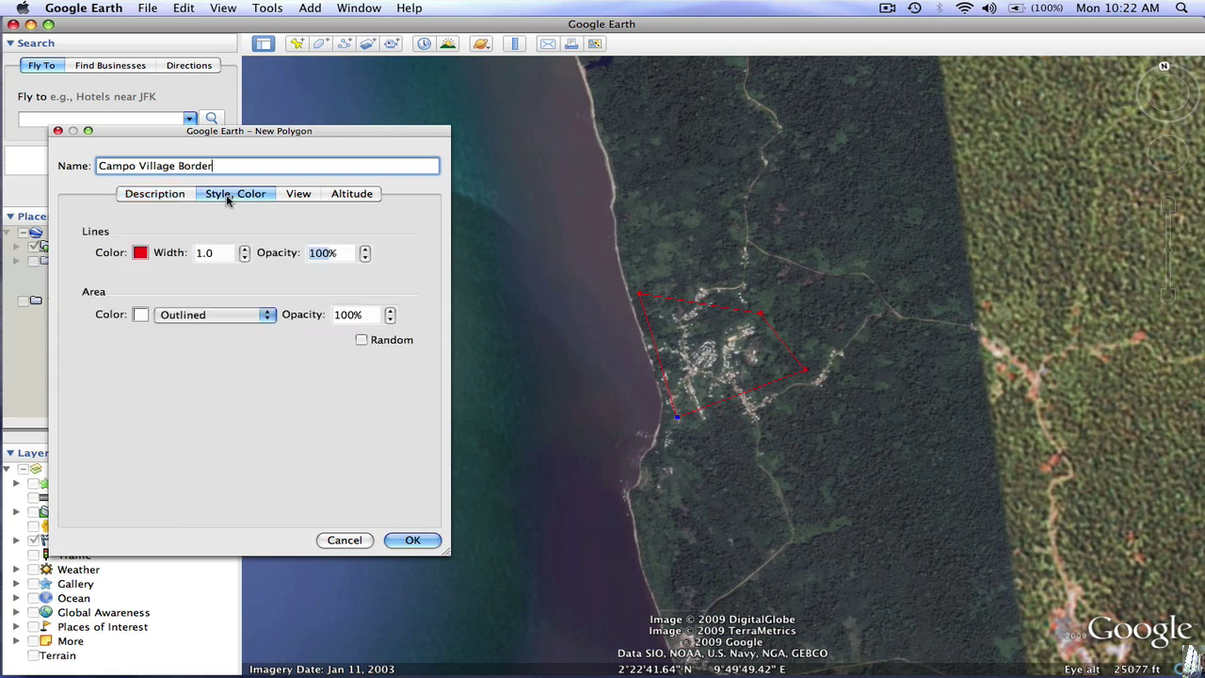
left_click(293, 199)
left_click(336, 196)
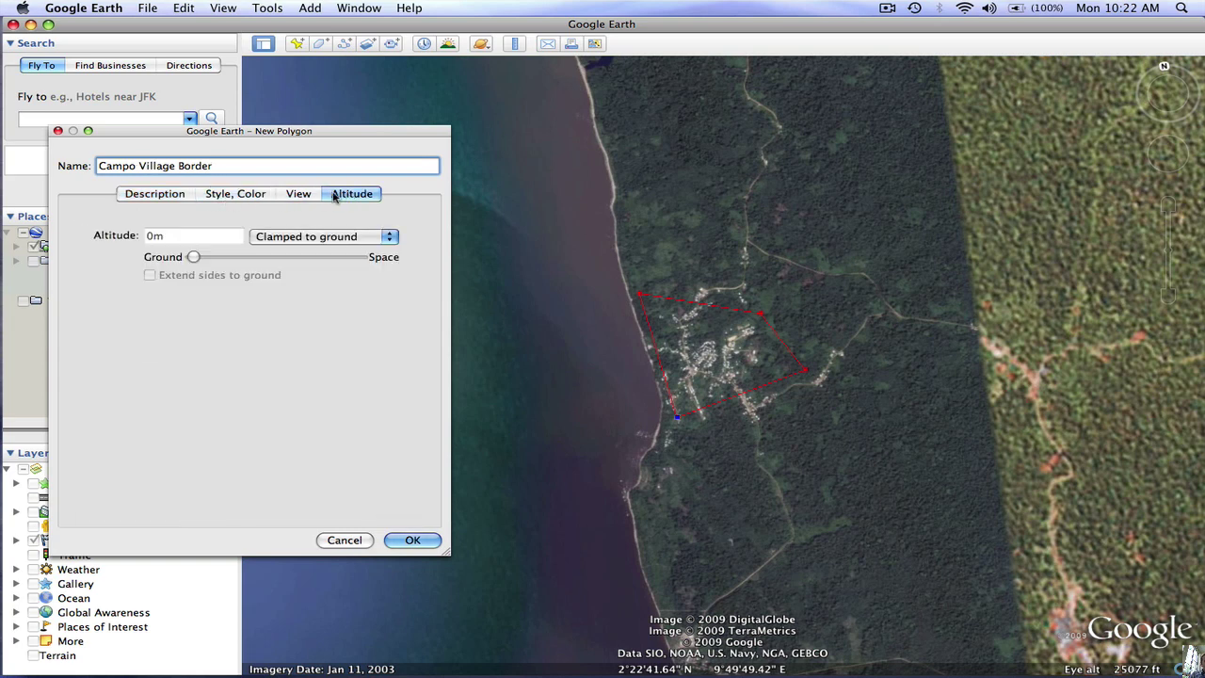
left_click(226, 196)
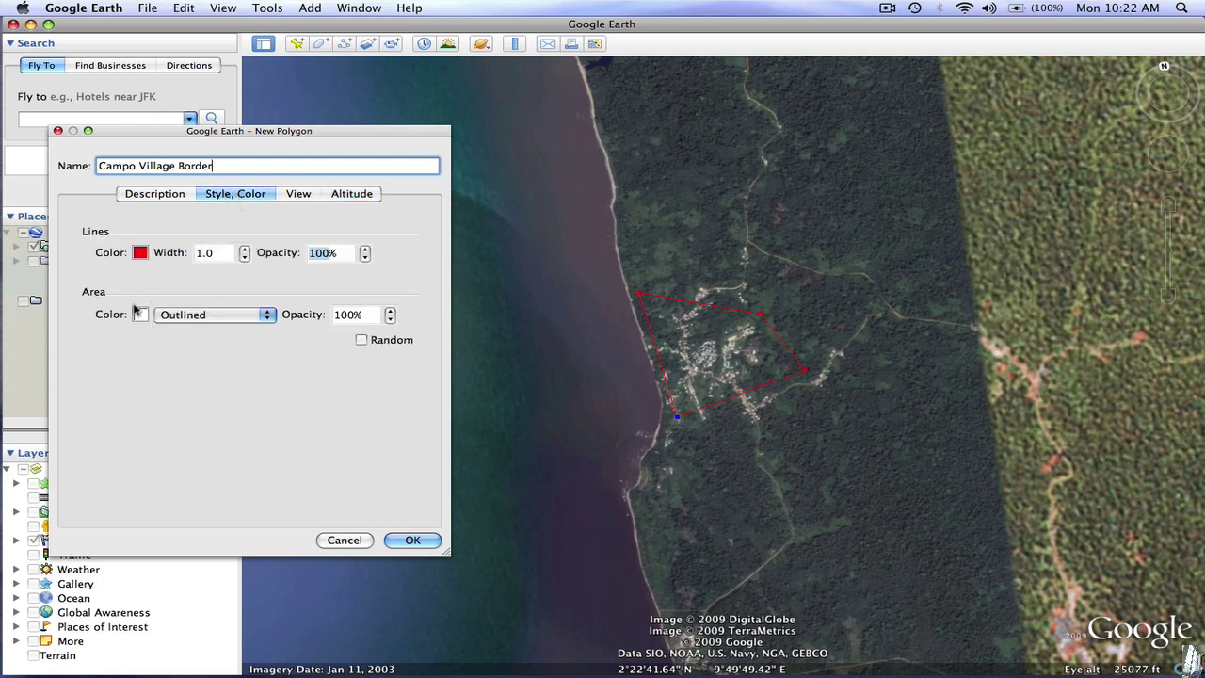
left_click(268, 316)
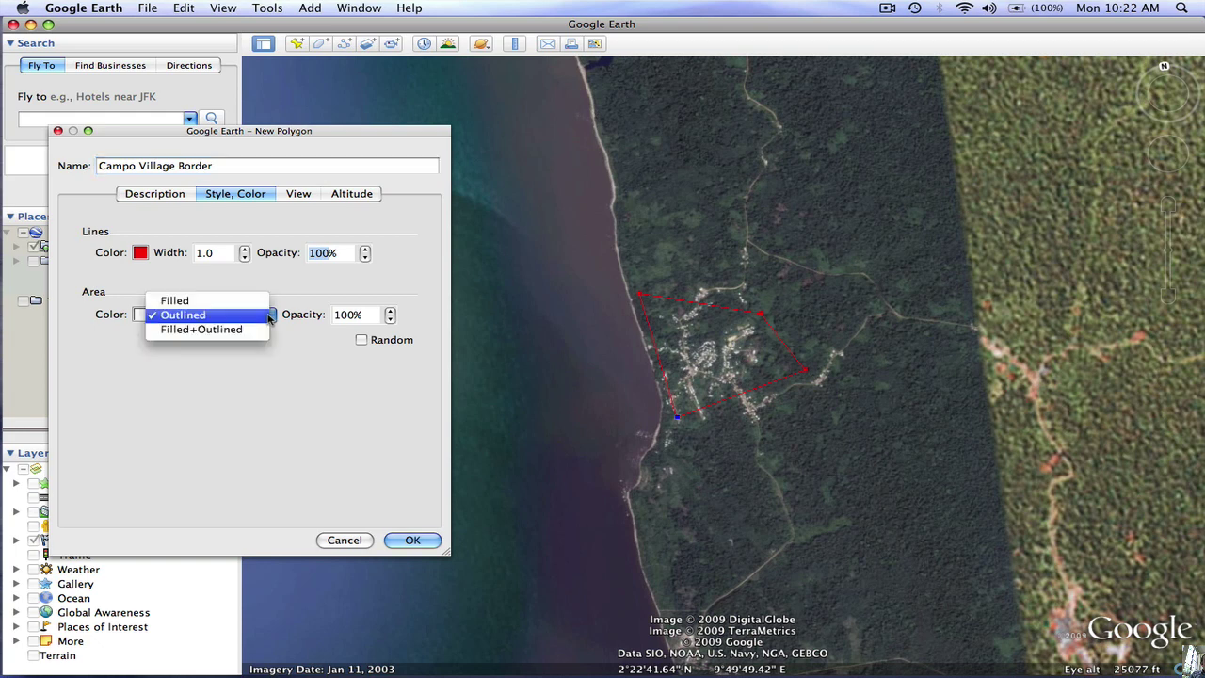
left_click(235, 332)
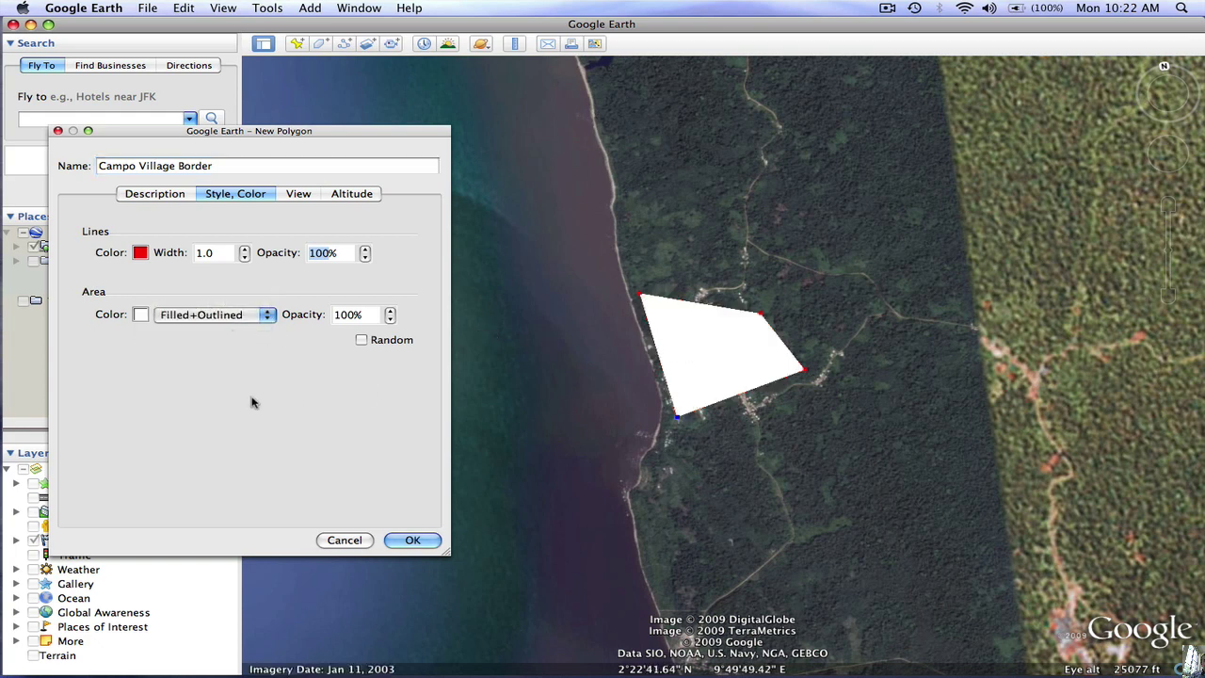
left_click_drag(354, 314, 331, 316)
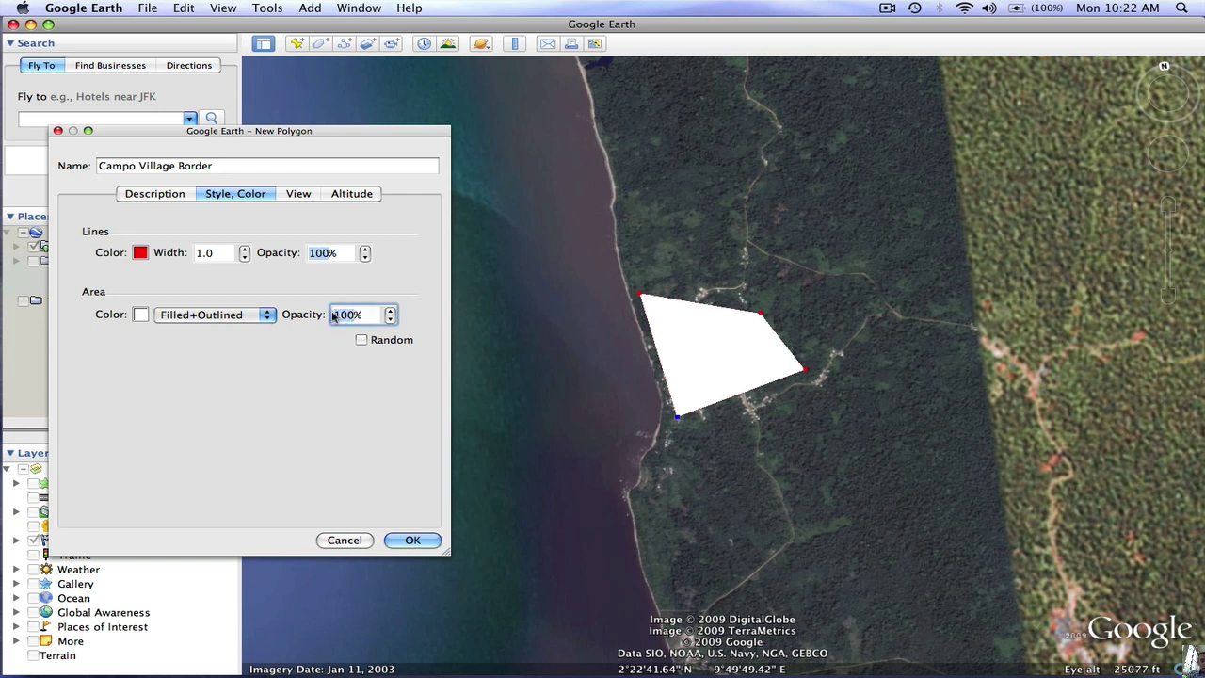
type("25")
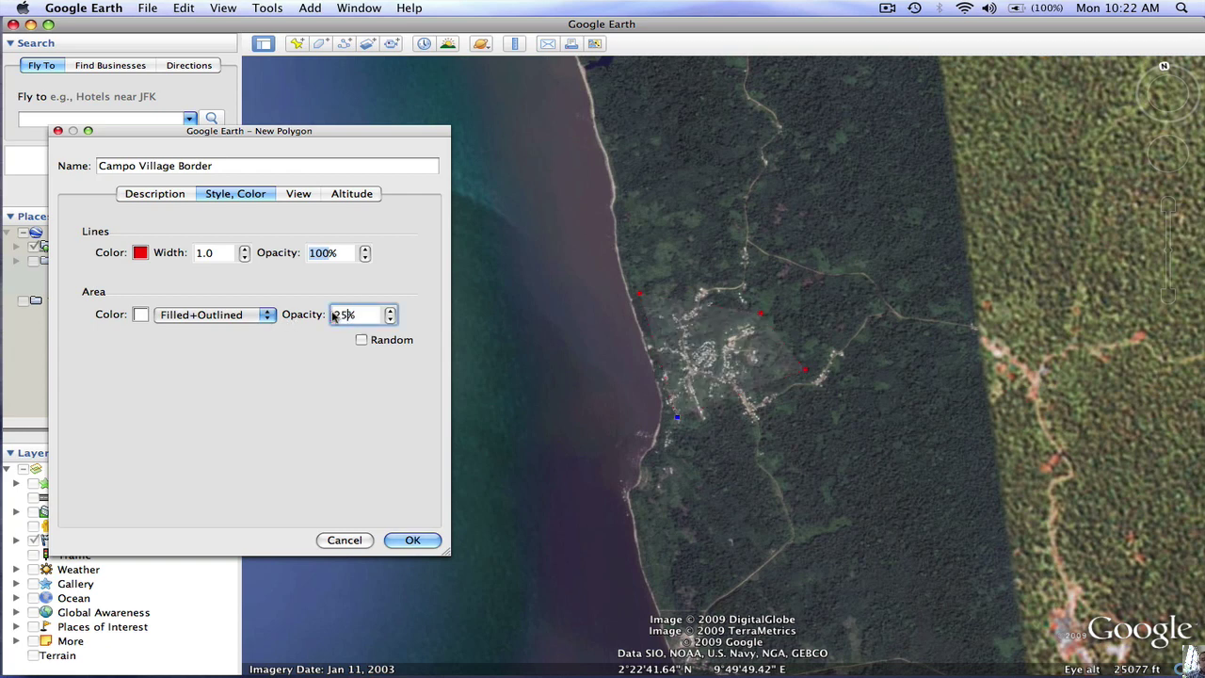
type("0")
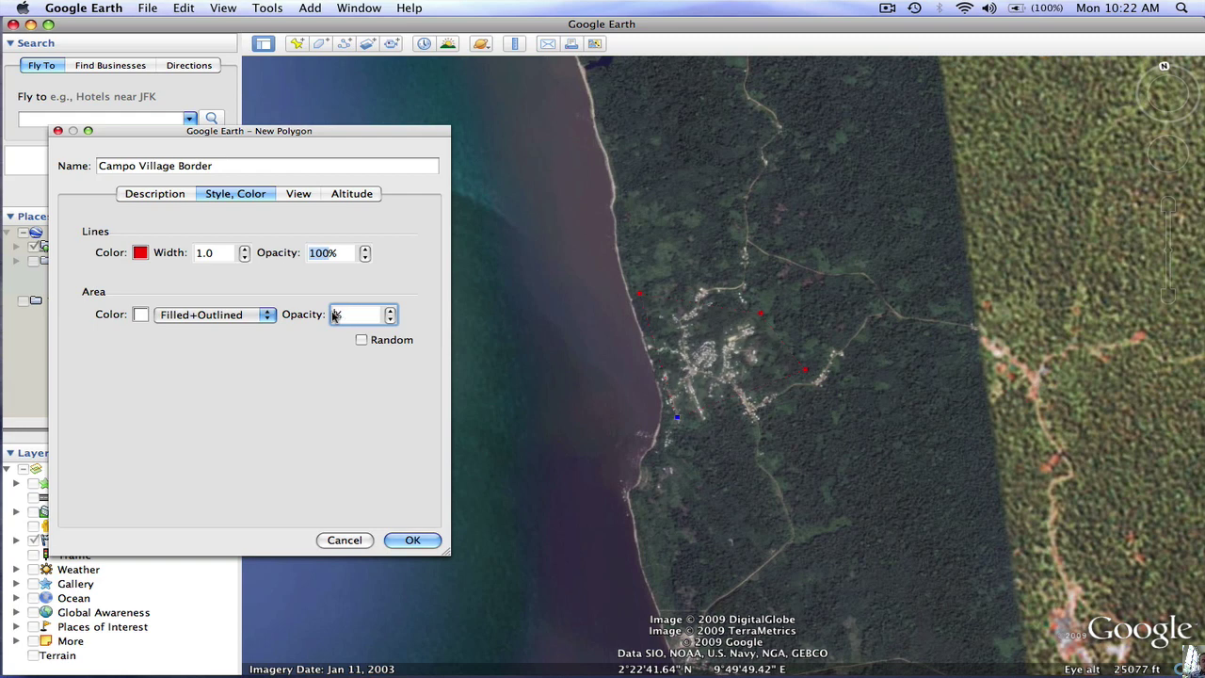
type("35")
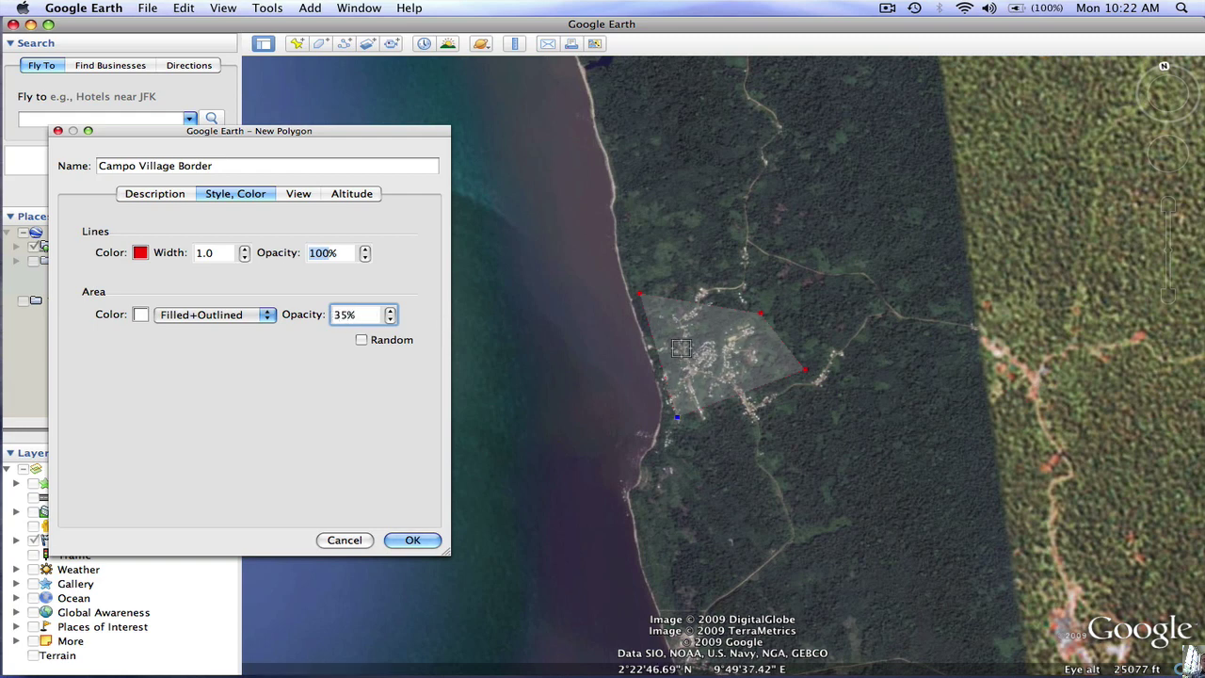
Step: Restore the polygon's area opacity to 100% and its area style to Outlined
double_click(344, 315)
key("BackSpace")
type("1")
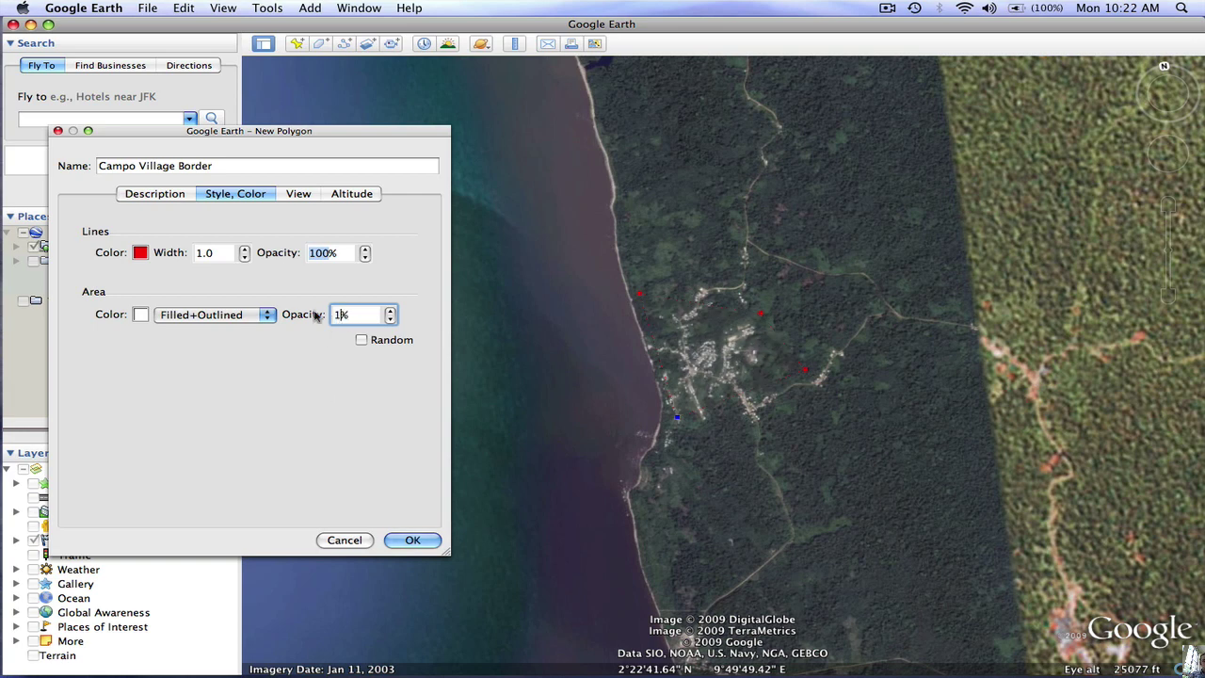
type("00")
left_click(266, 315)
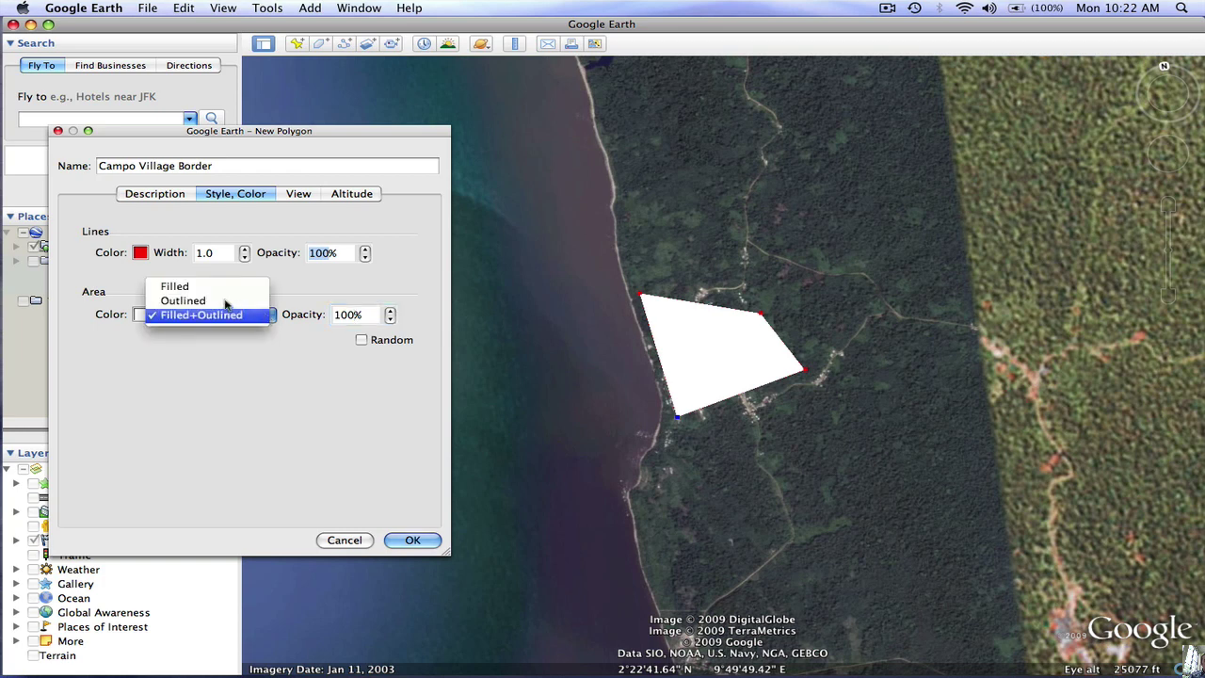
left_click(214, 301)
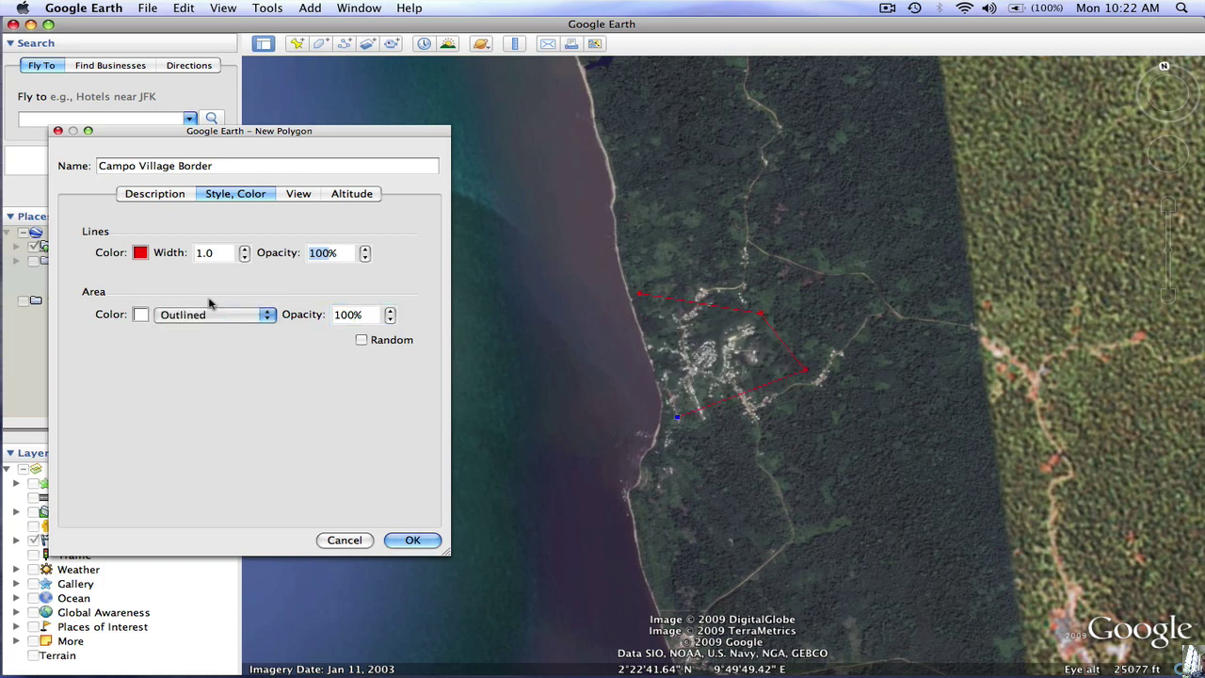
Step: Set the border's line width to 2.2 and reshape it with an extra coastline point and the northeast corner moved farther north
left_click(244, 252)
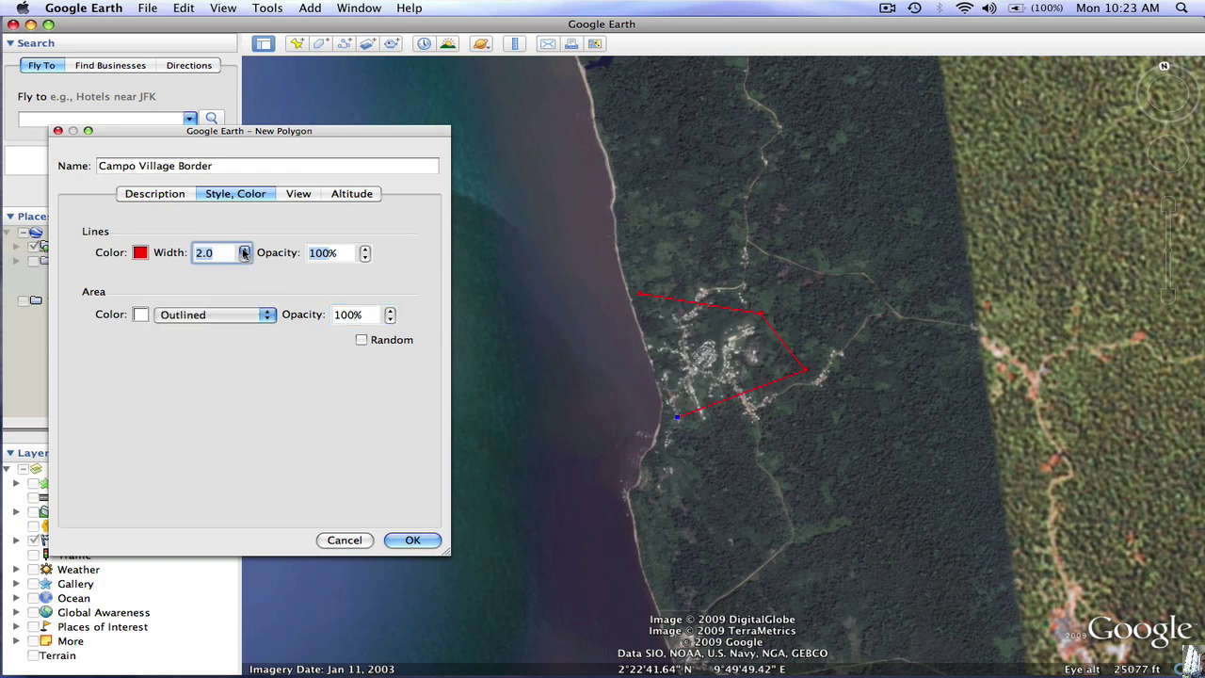
left_click(666, 357)
left_click_drag(666, 361, 649, 356)
left_click_drag(760, 320, 753, 282)
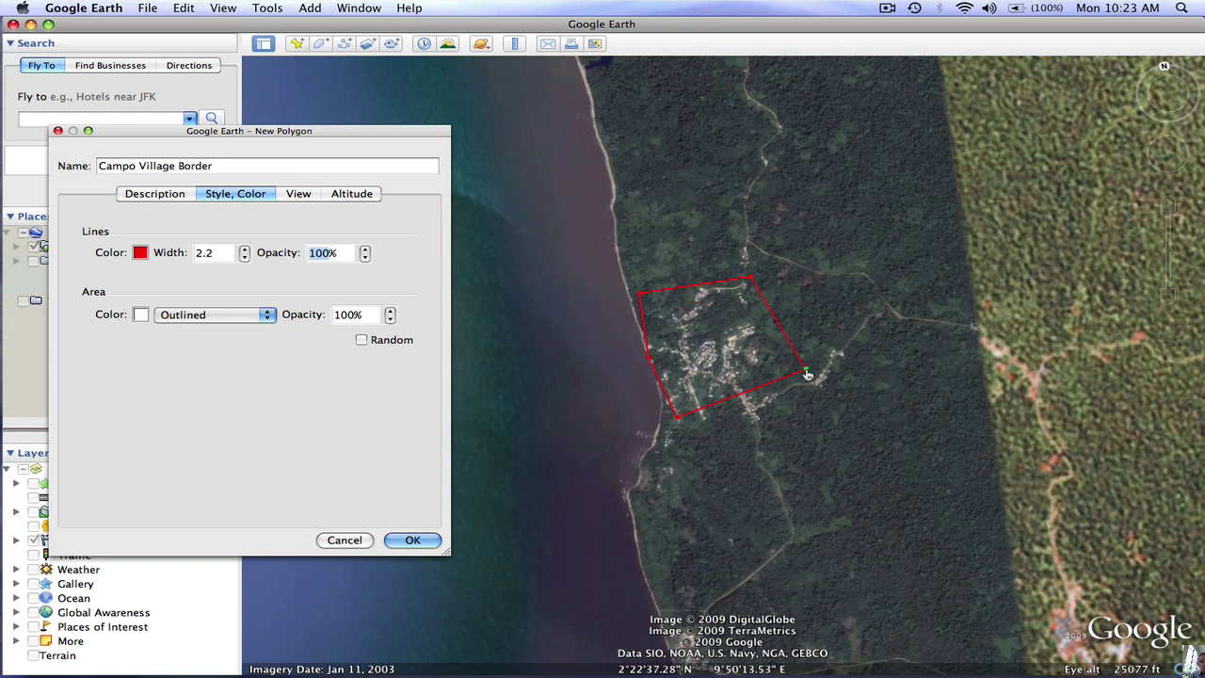
Step: Give the polygon the description "This is the border of Campo" and save it
left_click(151, 193)
type("T")
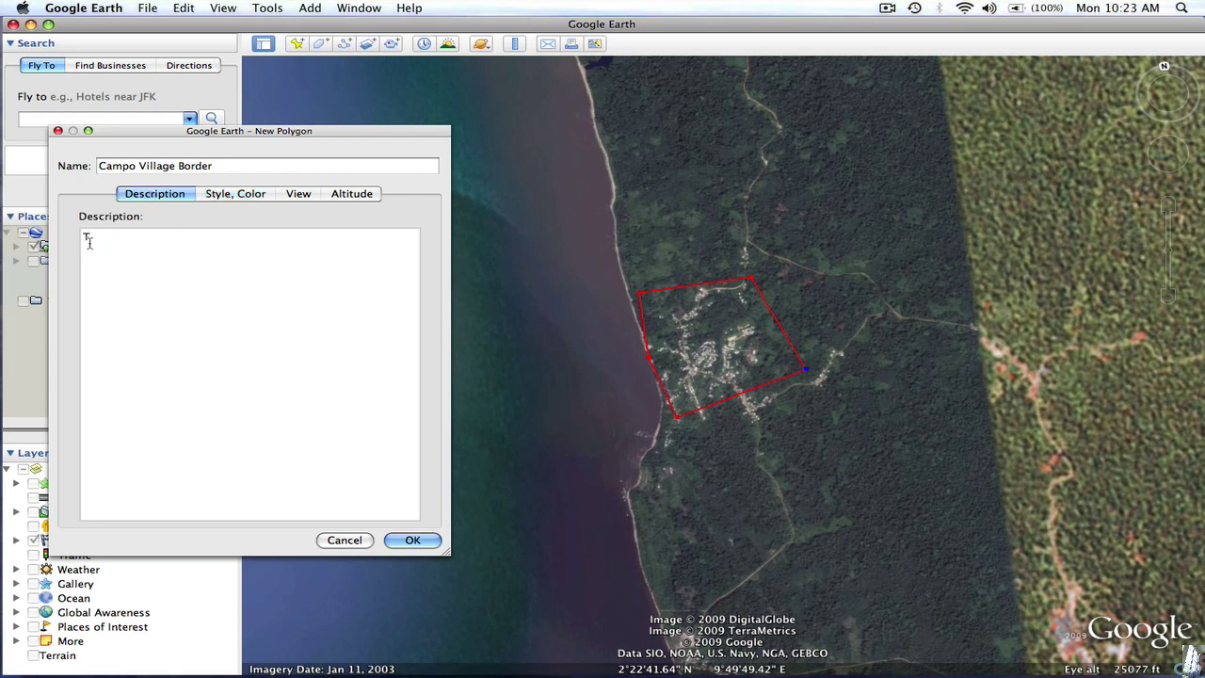
type("his is the border of C")
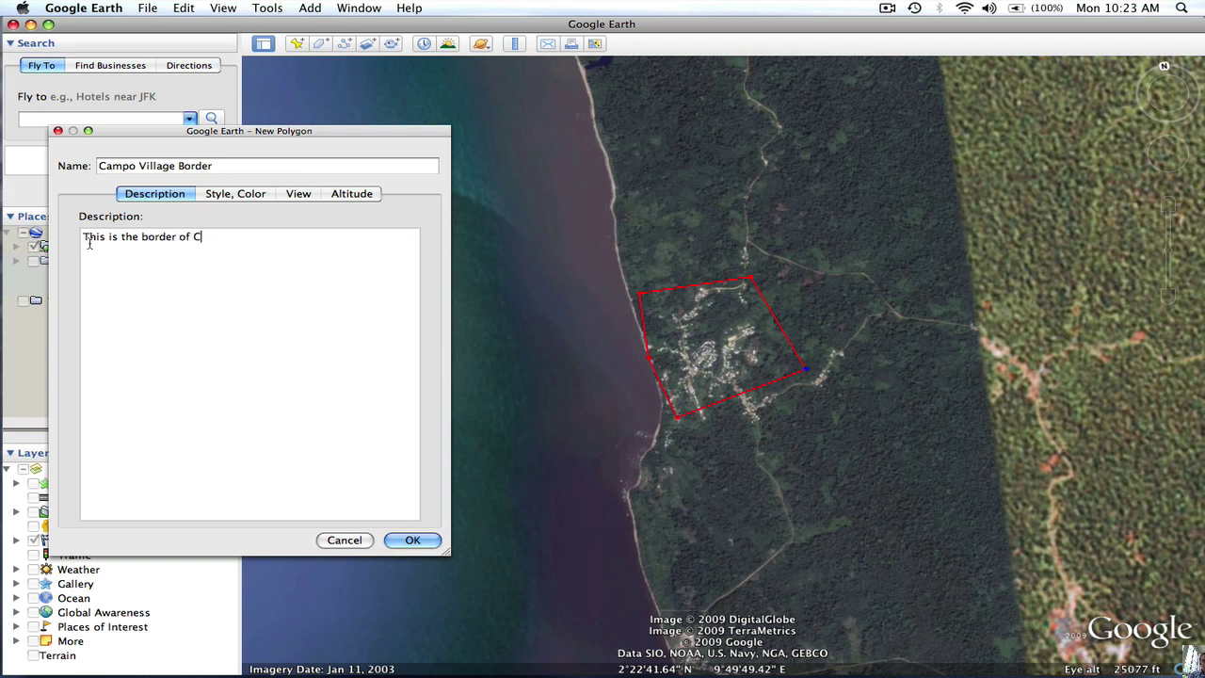
type("ampo")
left_click(411, 542)
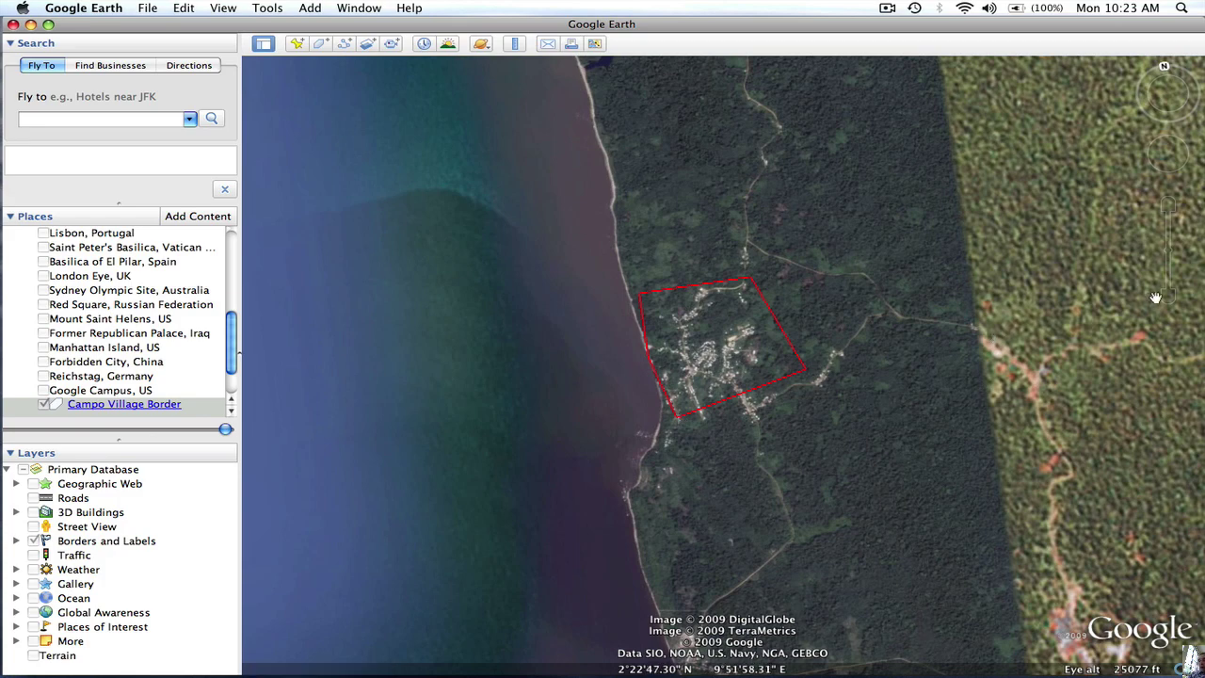
Step: Trace a new path from the buildings just north of the main road, along the side road, to the building compound in the northeast
left_click(1168, 204)
left_click_drag(1168, 204, 1167, 207)
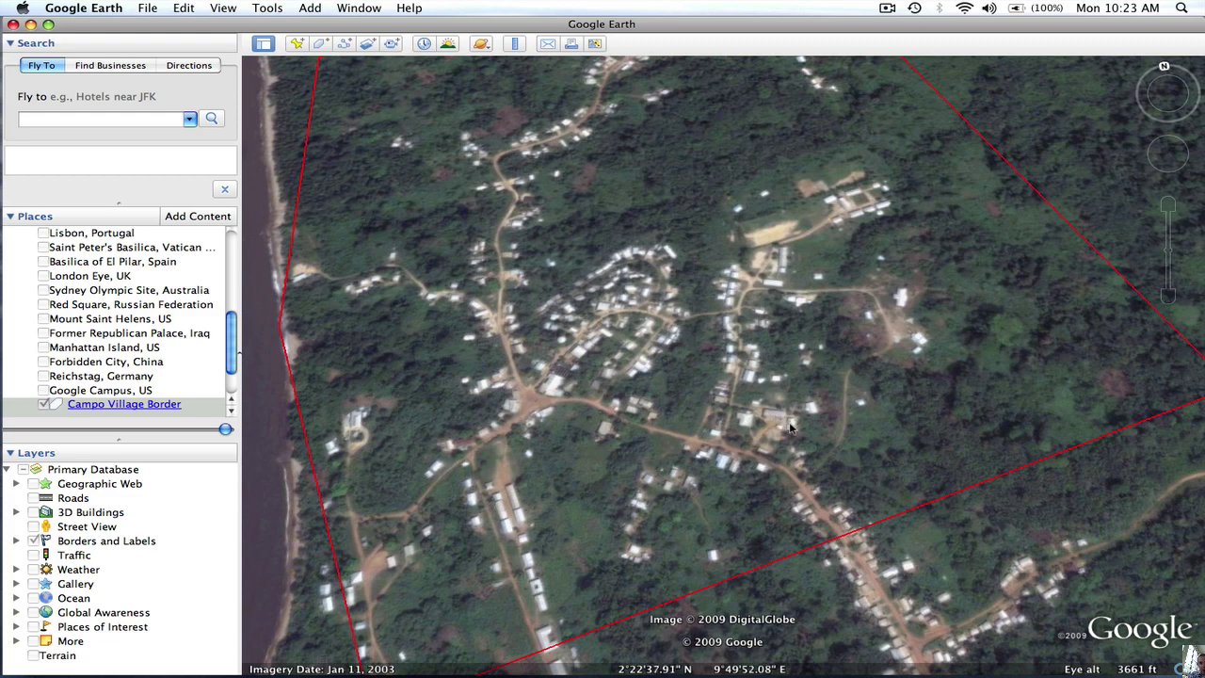
left_click_drag(789, 429, 684, 365)
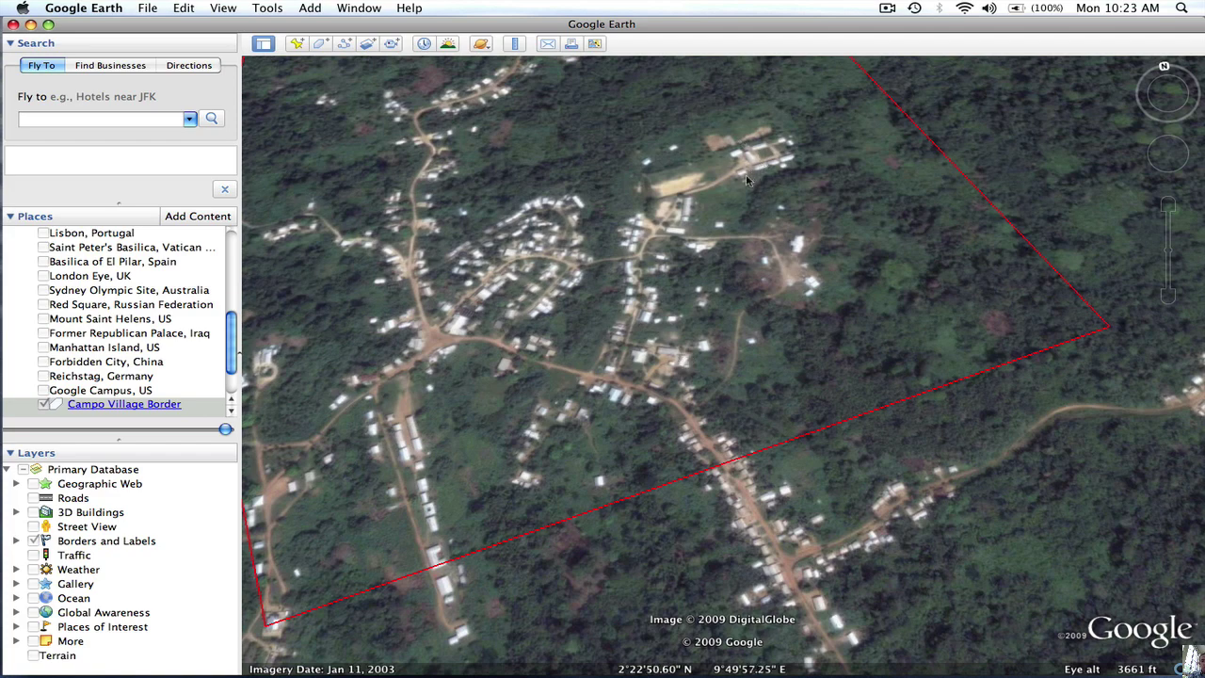
left_click(344, 47)
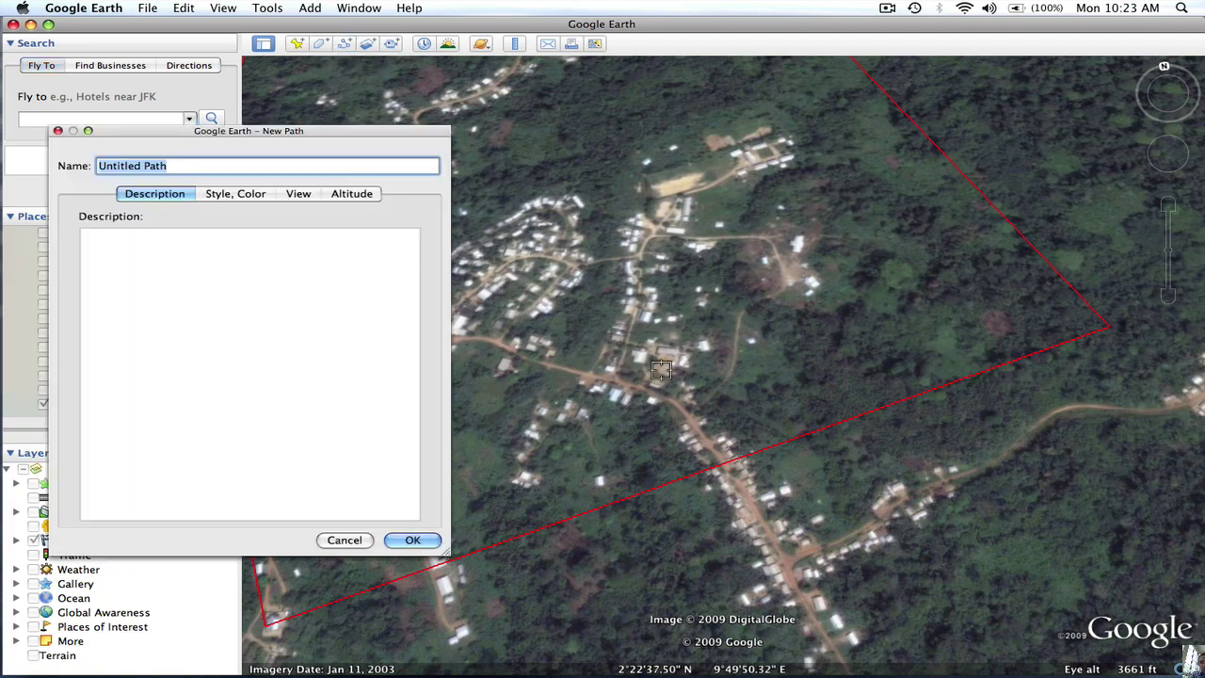
left_click(679, 361)
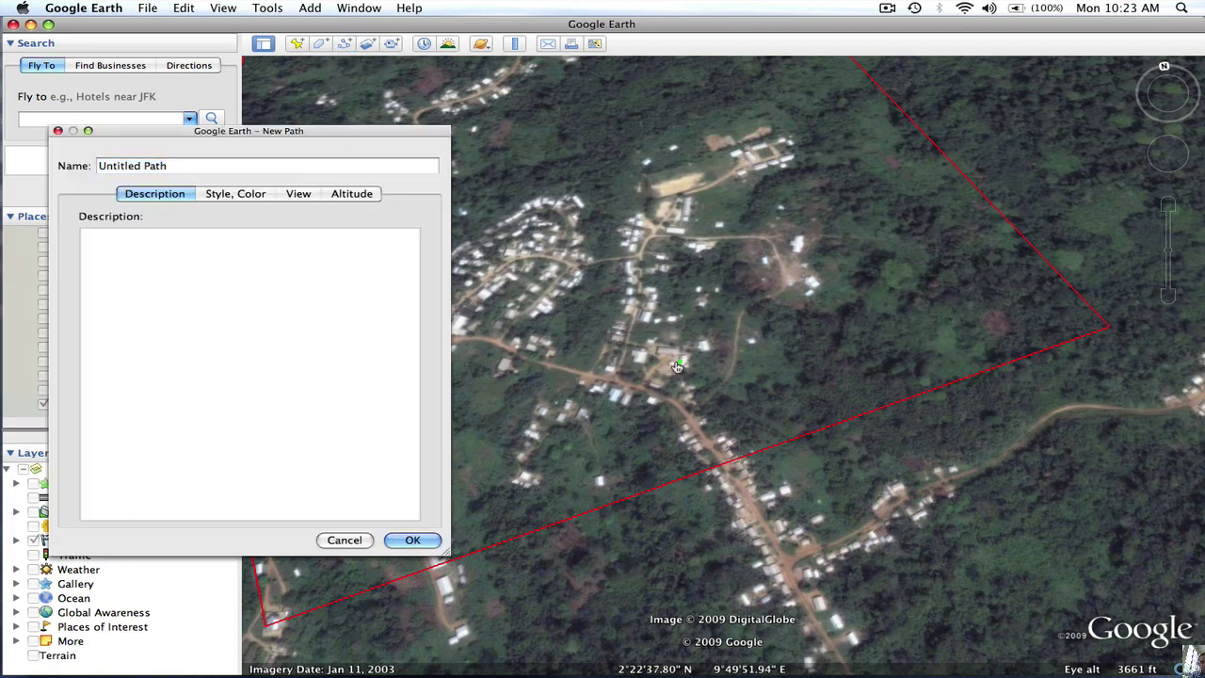
left_click(661, 353)
left_click(627, 340)
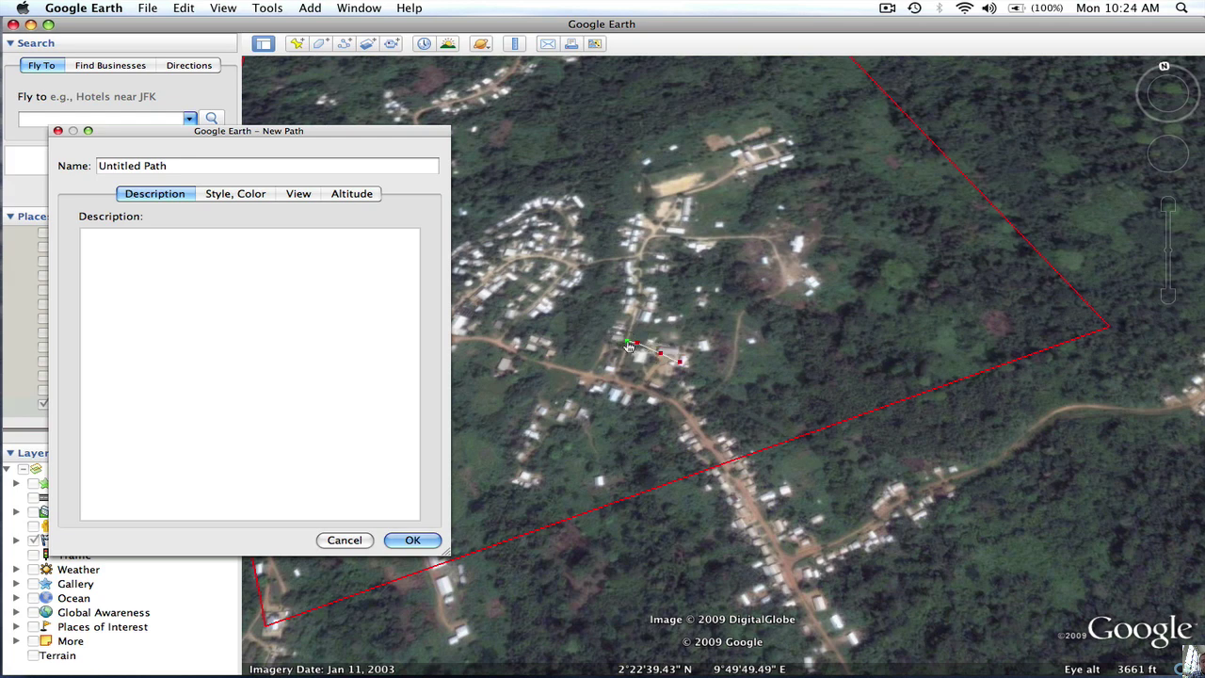
left_click(640, 282)
left_click(637, 253)
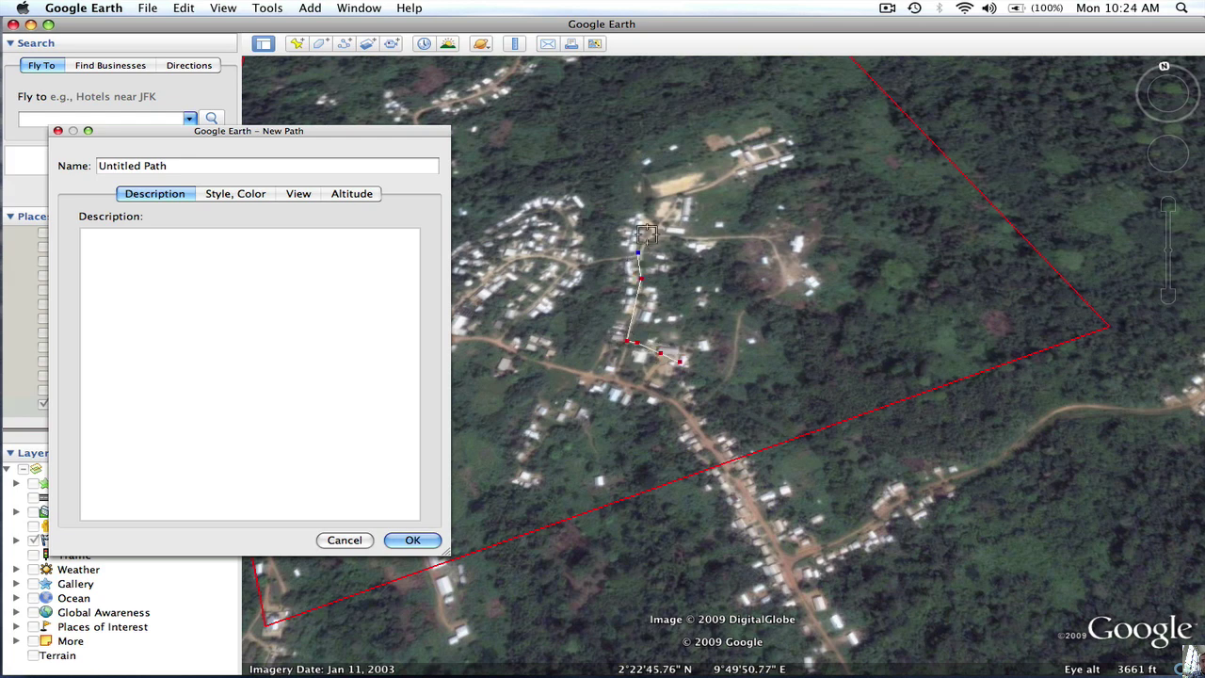
left_click(663, 222)
left_click(680, 196)
left_click(720, 181)
left_click(745, 164)
left_click(759, 161)
Step: Name the path "My commute to School", describe it as "Short walk", and save it
left_click_drag(172, 170, 81, 165)
type("My commute to School")
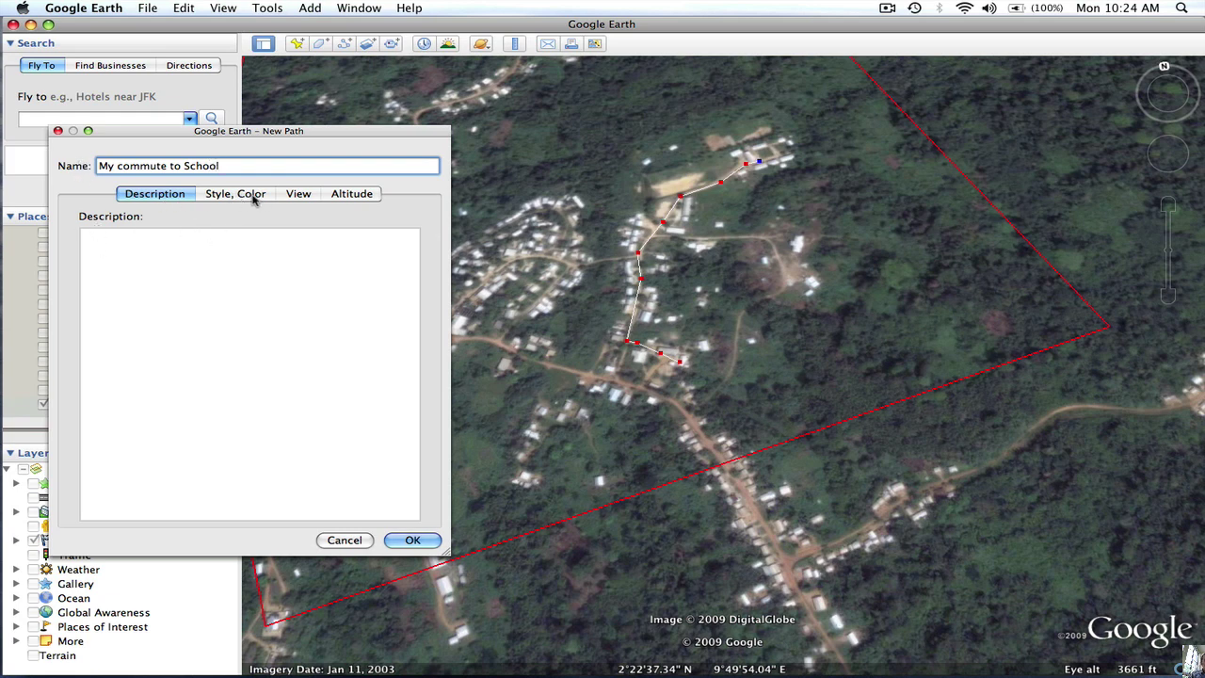
left_click(136, 248)
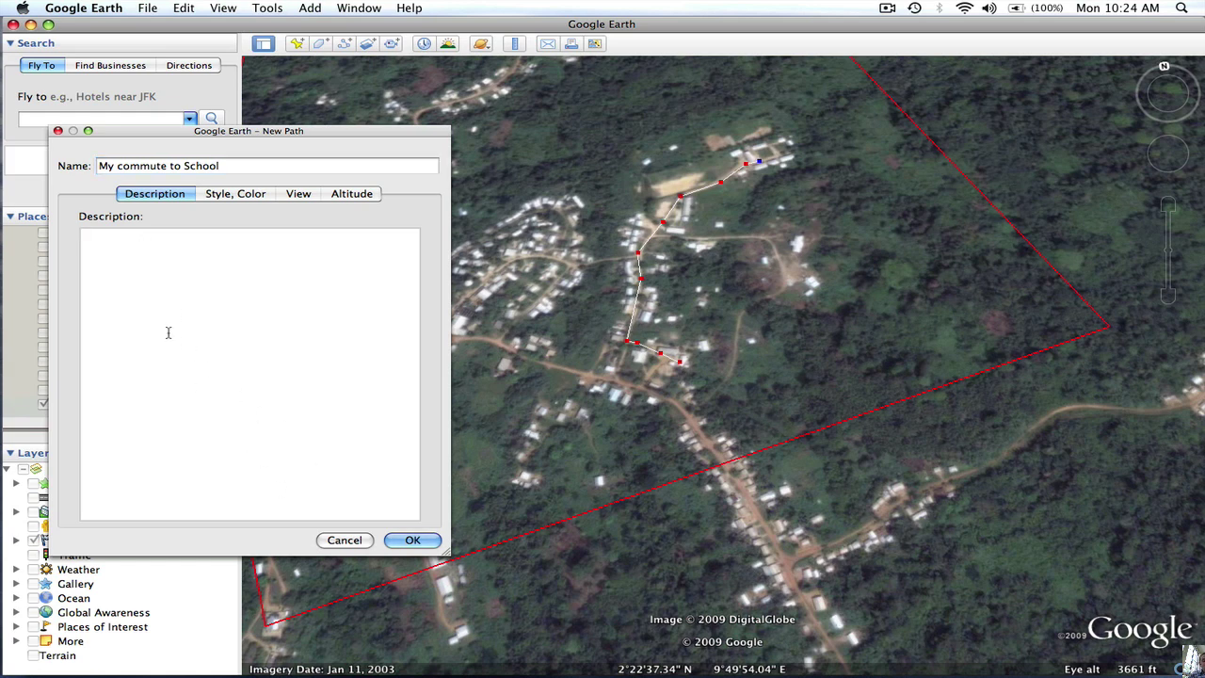
type("Short walk")
left_click(412, 540)
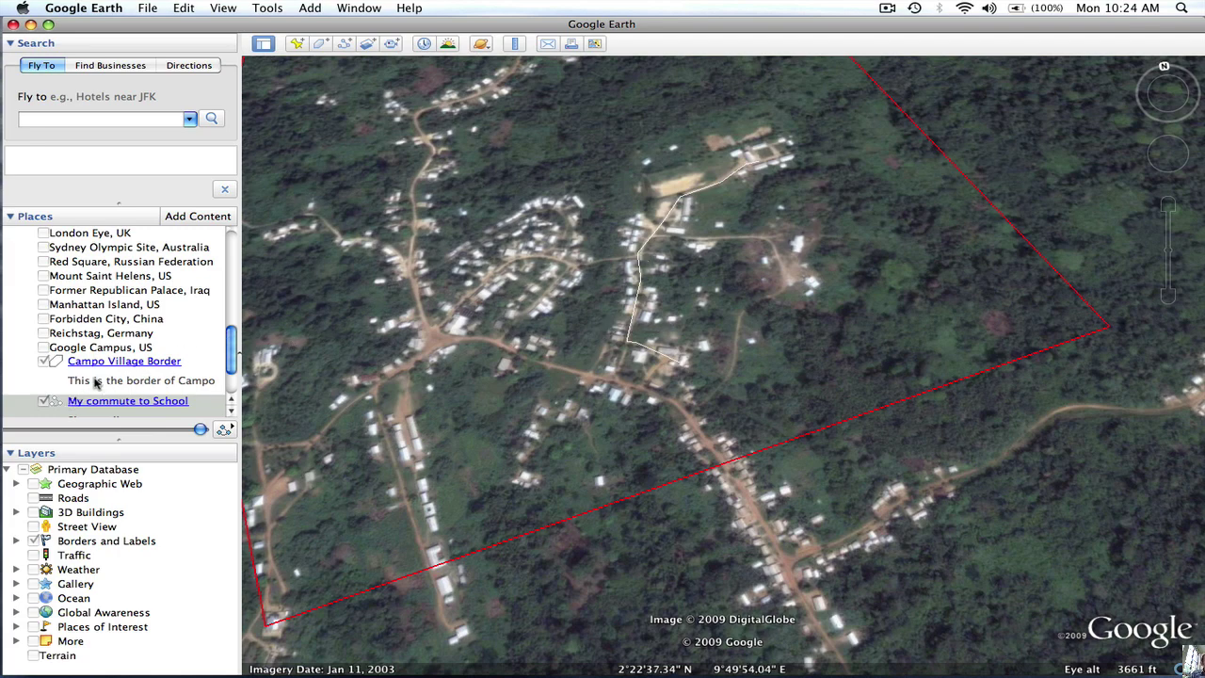
scroll(94, 380, "up", 10)
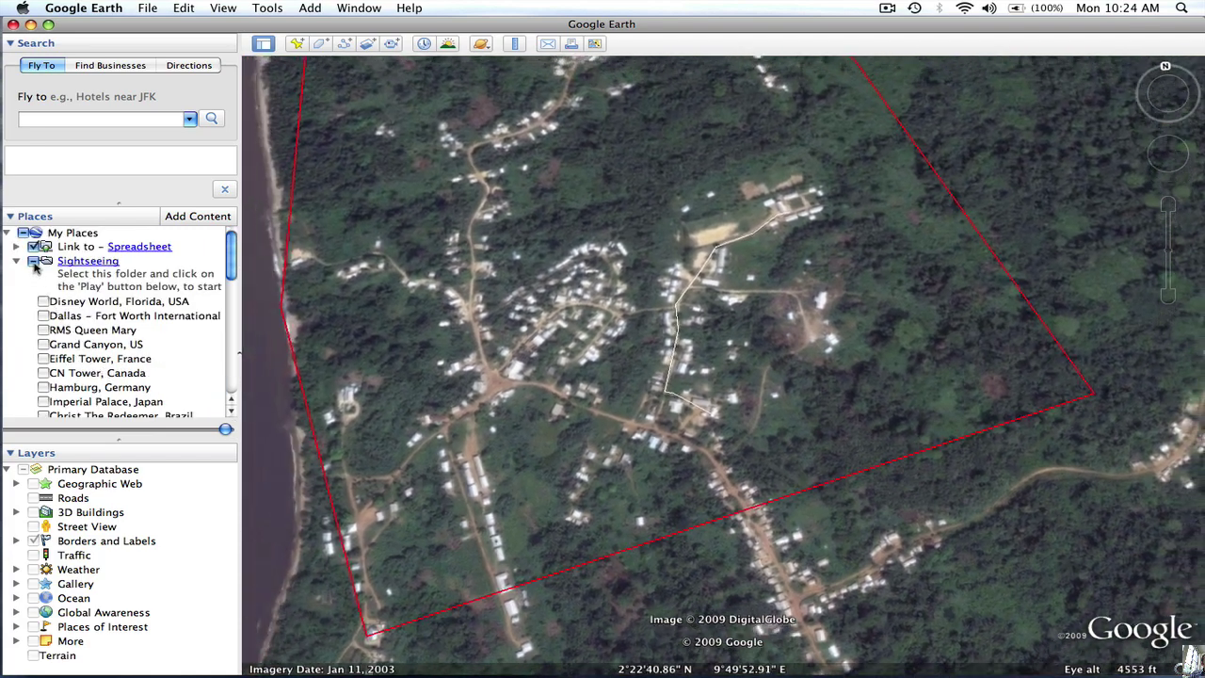
Step: Turn the Sightseeing folder's visibility off and back on to show all of its places, collapsing and re-expanding its list
left_click(34, 261)
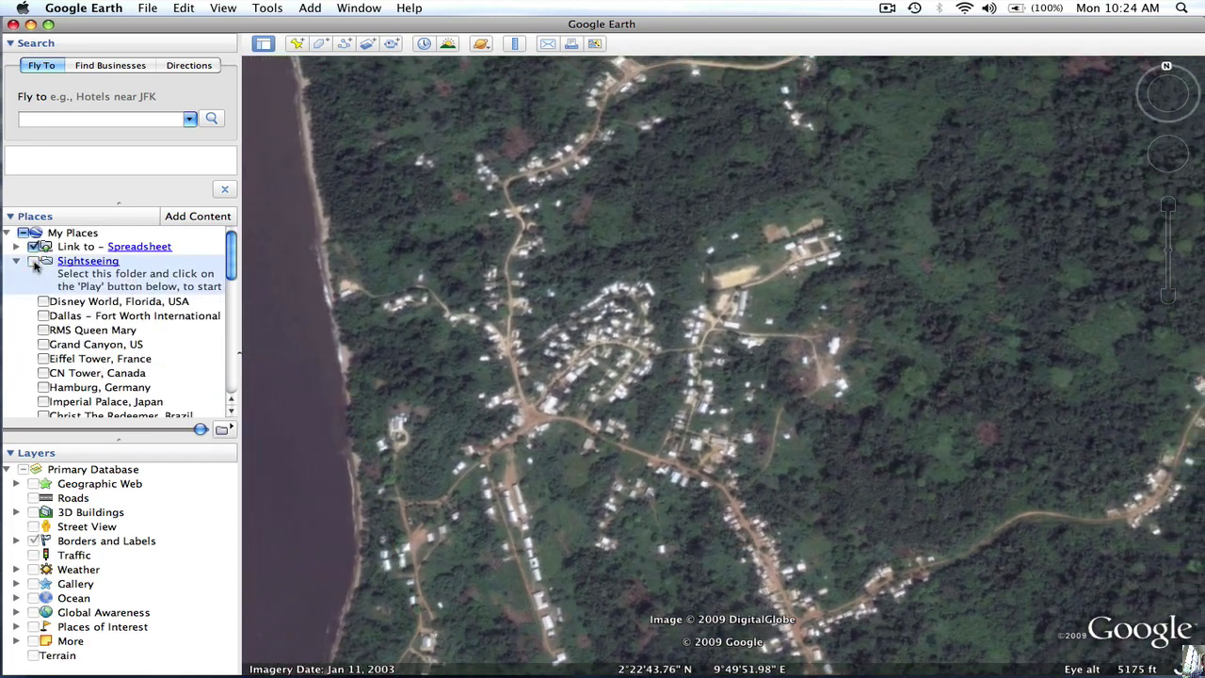
left_click(16, 261)
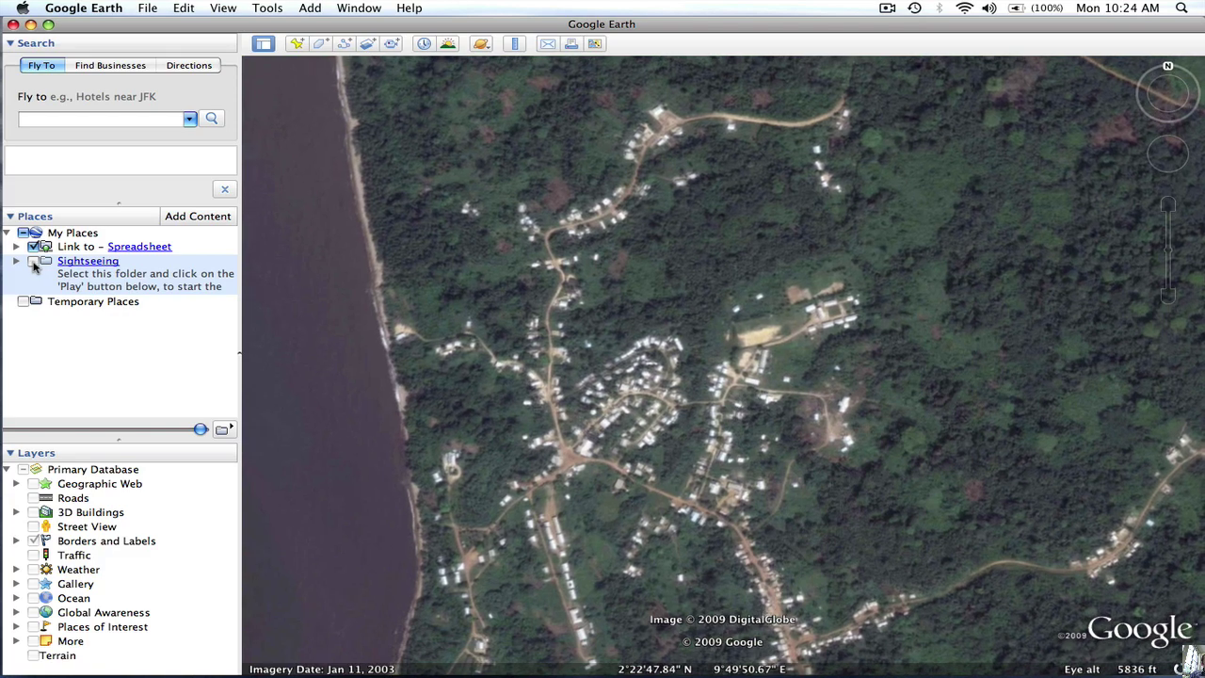
left_click(34, 261)
left_click(16, 261)
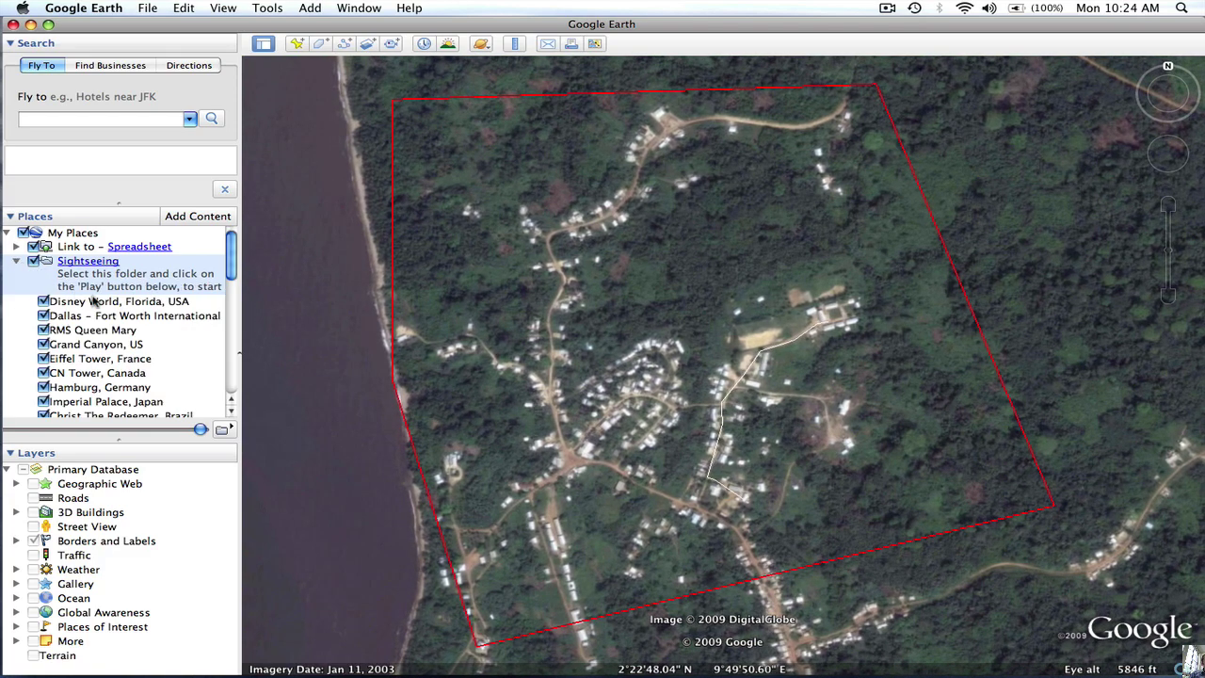
Step: Edit the properties of the "My commute to School" path and choose blue as its line color
scroll(94, 300, "down", 10)
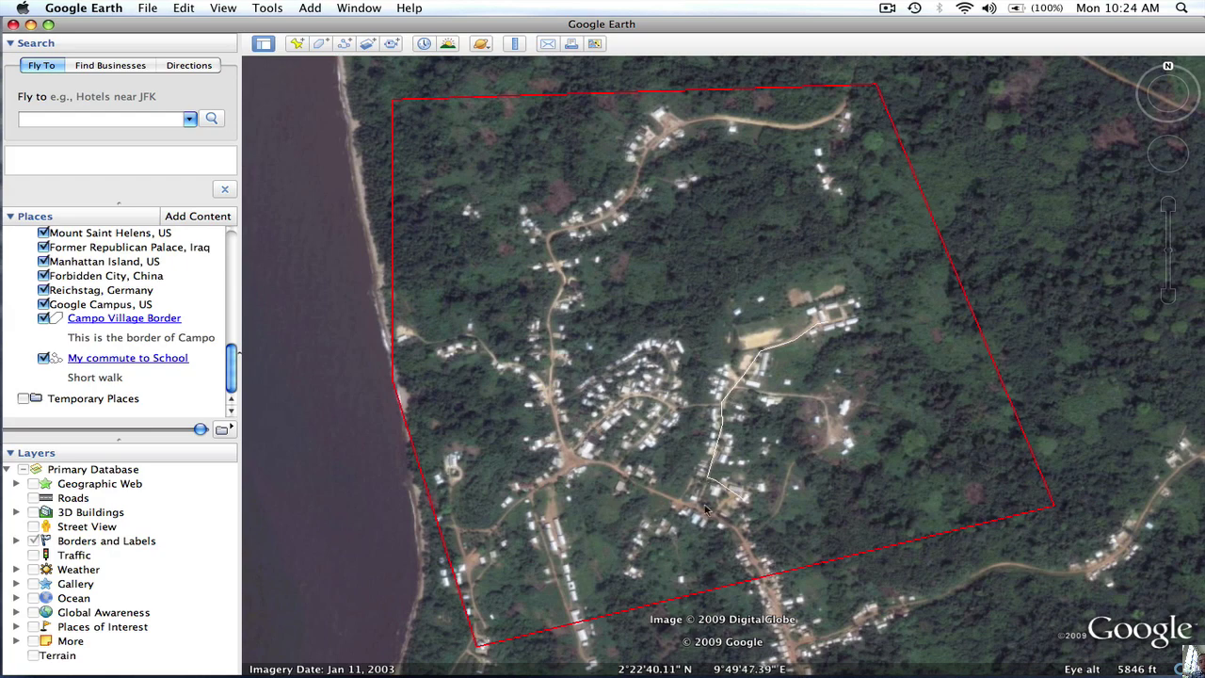
right_click(126, 365)
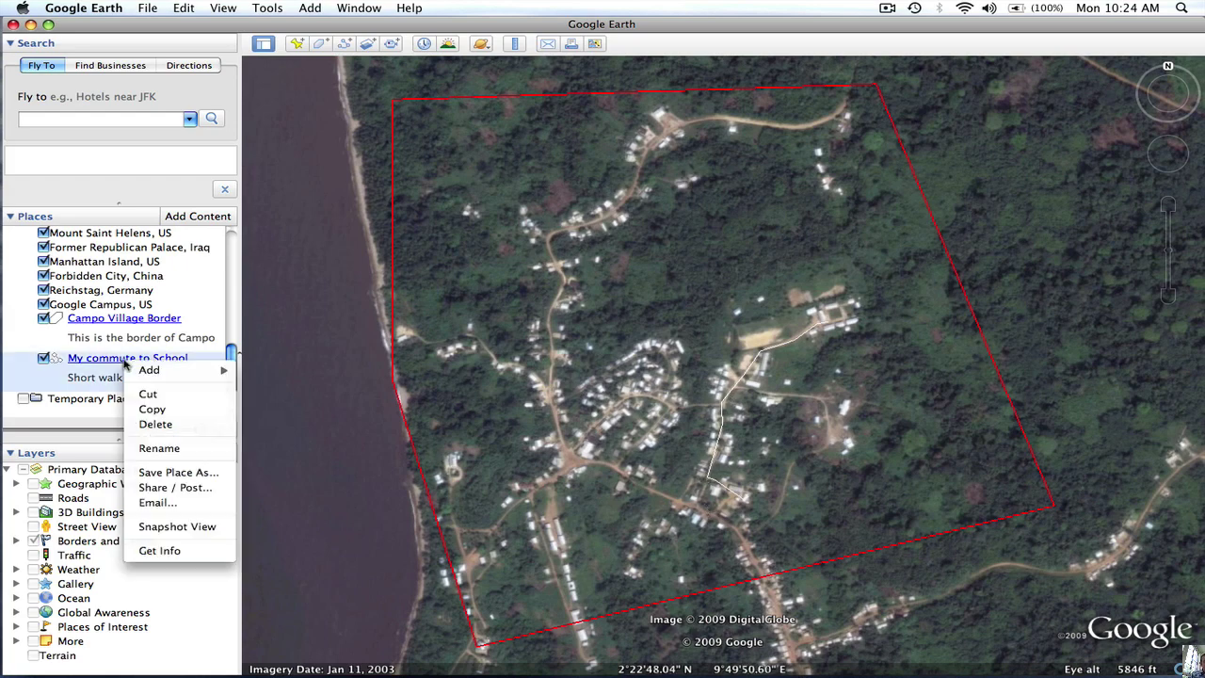
left_click(167, 553)
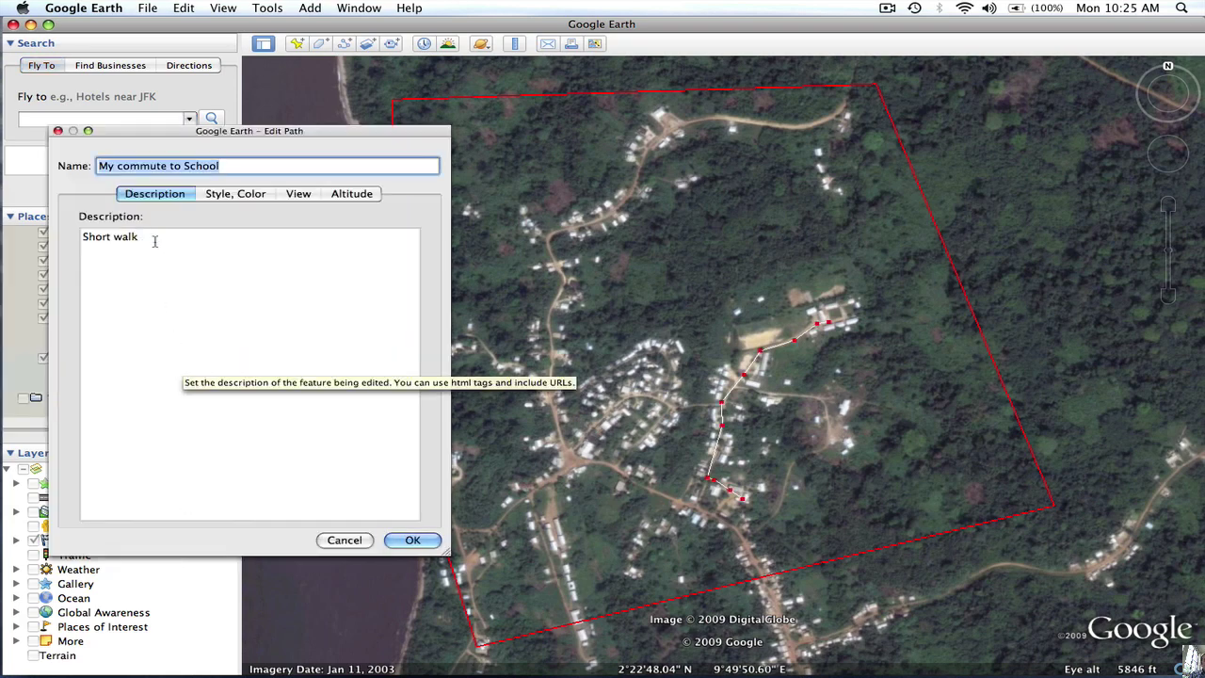
left_click(237, 201)
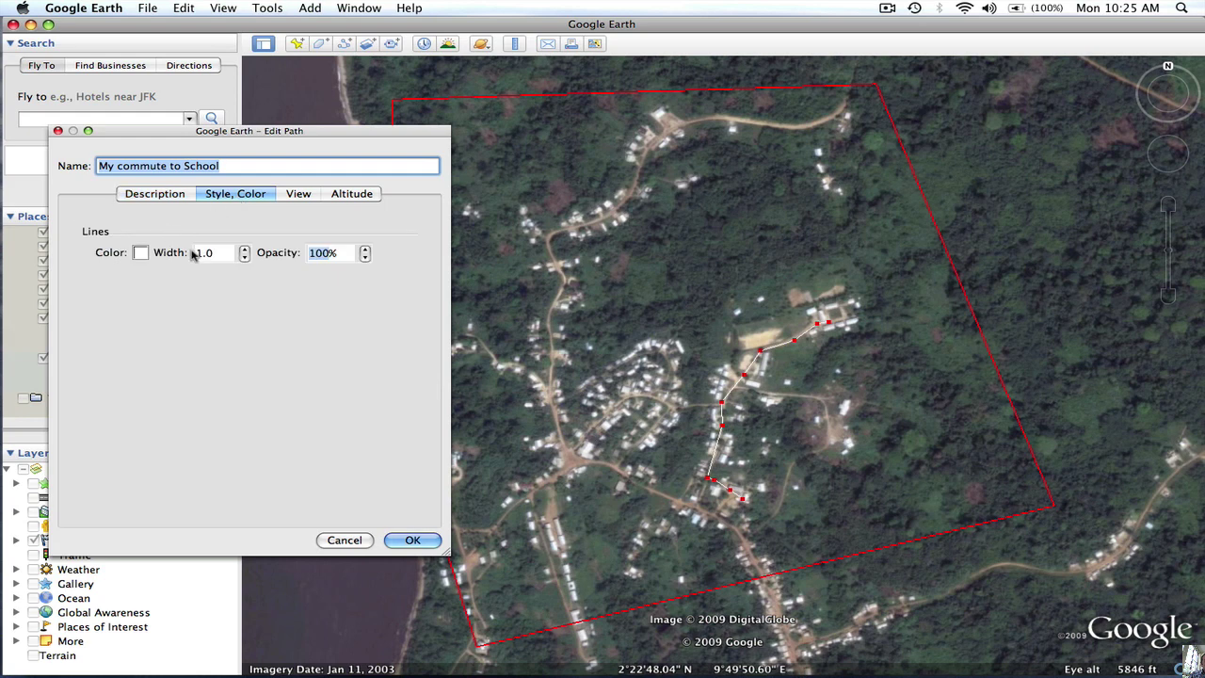
left_click(141, 253)
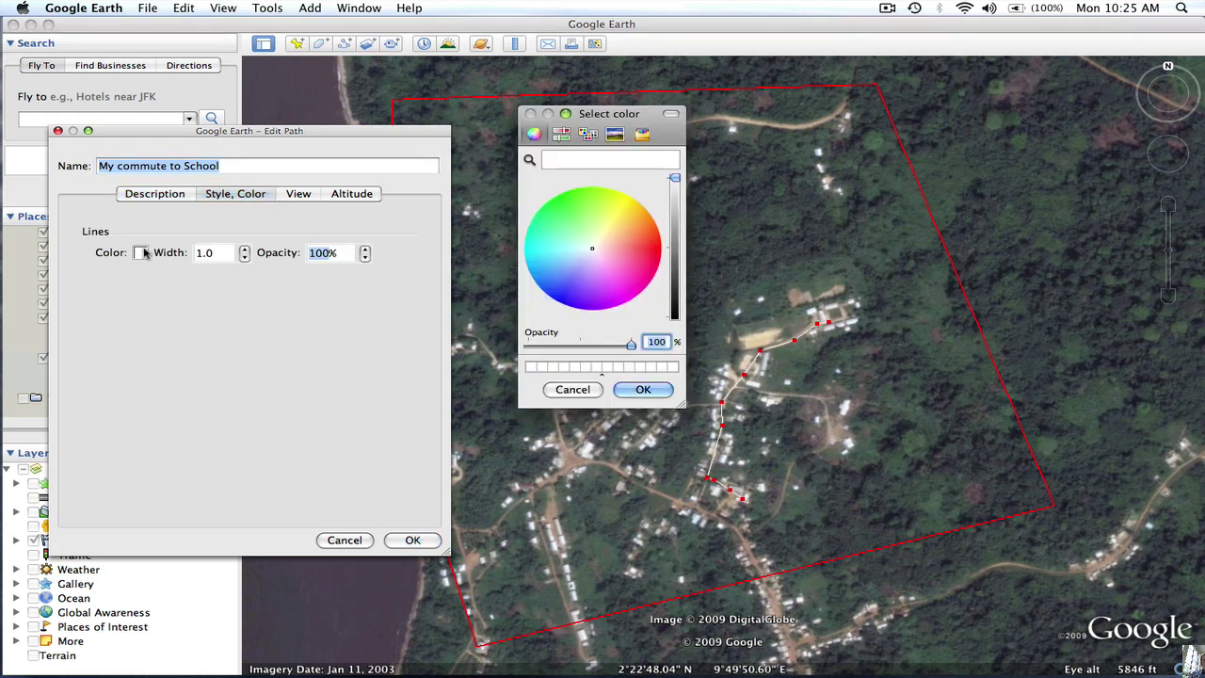
left_click(562, 299)
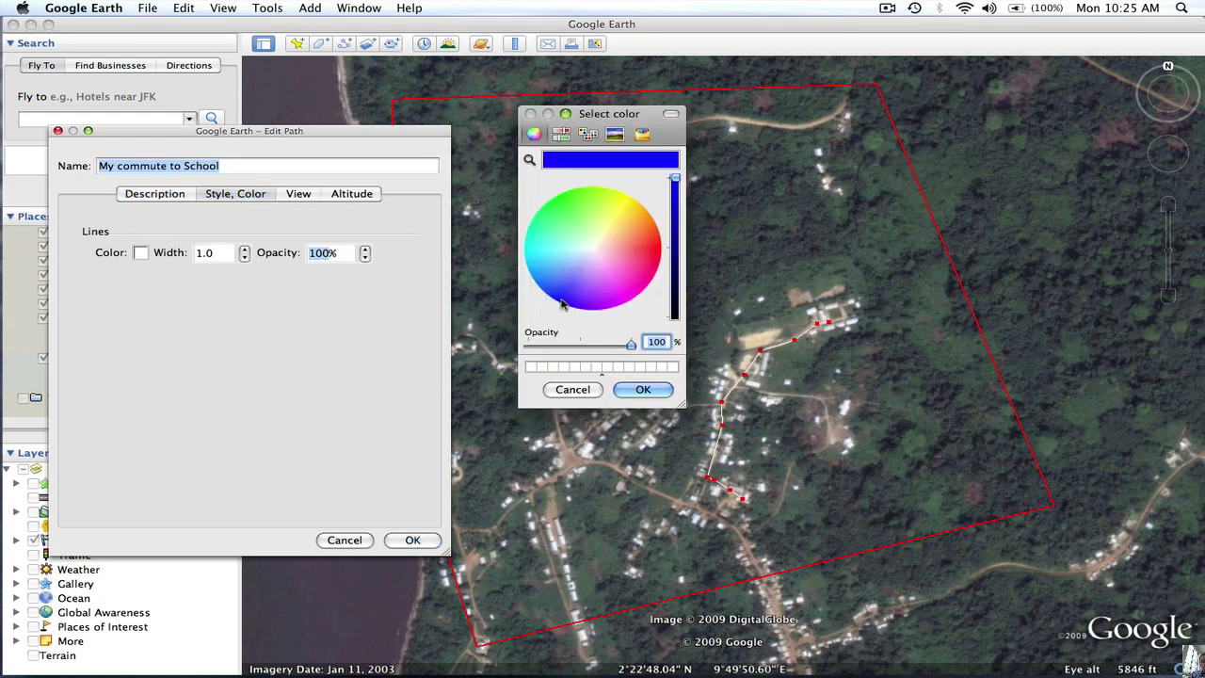
left_click(643, 389)
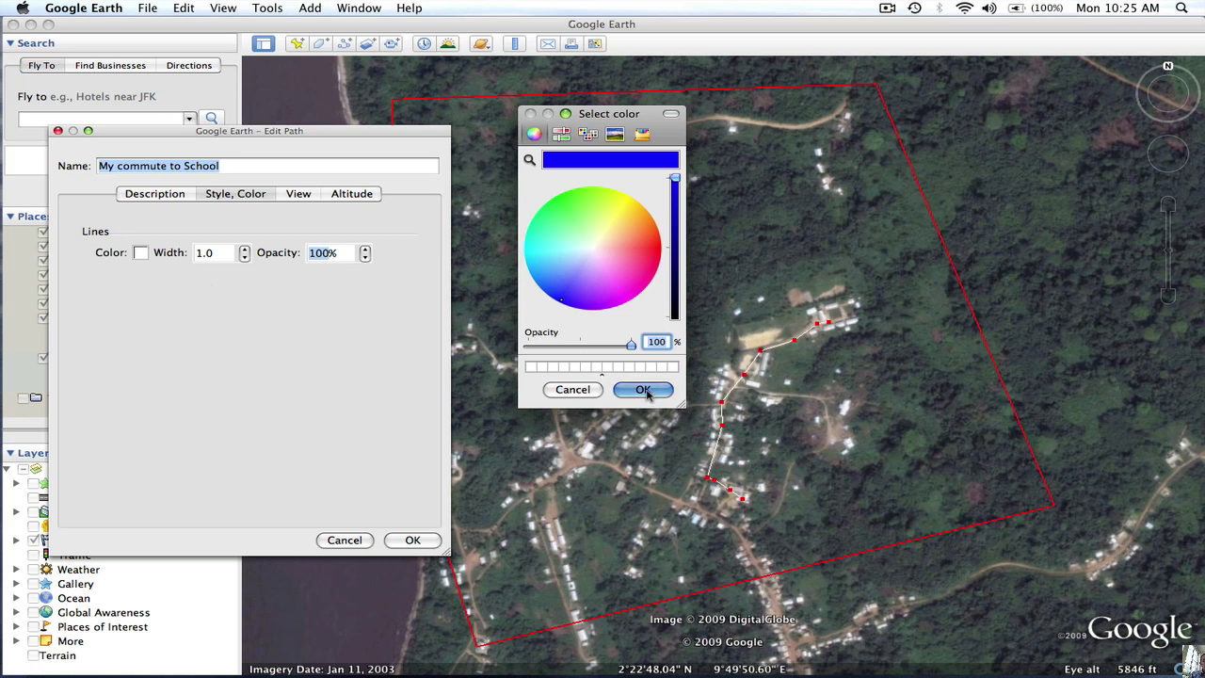
Step: Increase the commute path's line width in small increments and save the path
left_click(245, 248)
left_click(245, 248)
left_click(246, 250)
left_click(244, 249)
left_click(245, 248)
left_click(245, 249)
left_click(245, 248)
left_click(402, 537)
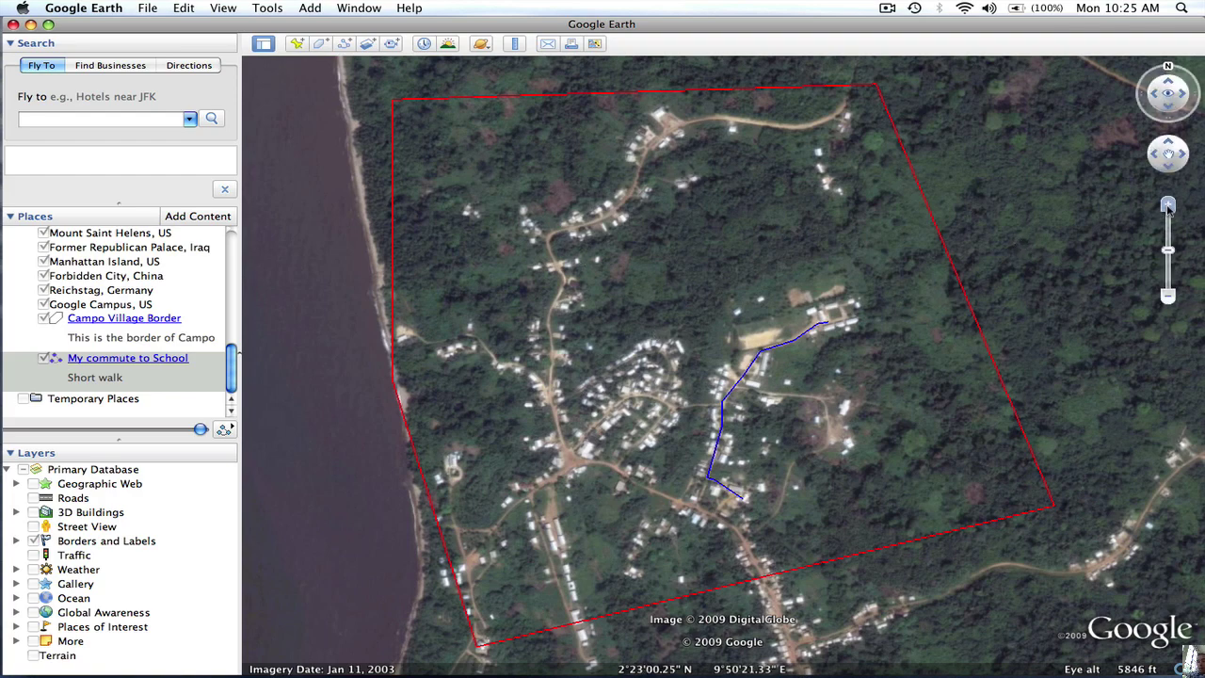
Step: Add a new placemark on the school buildings at the northeast end of the commute path
scroll(722, 363, "up", 3)
scroll(723, 363, "up", 2)
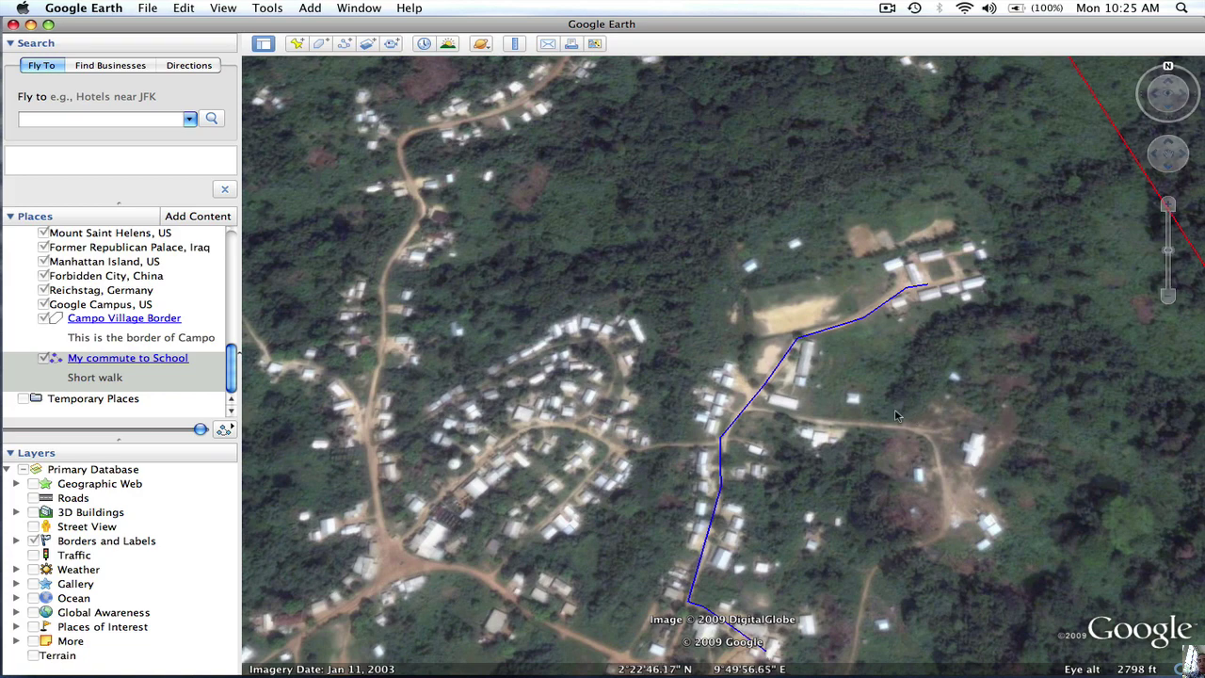
left_click_drag(896, 416, 649, 379)
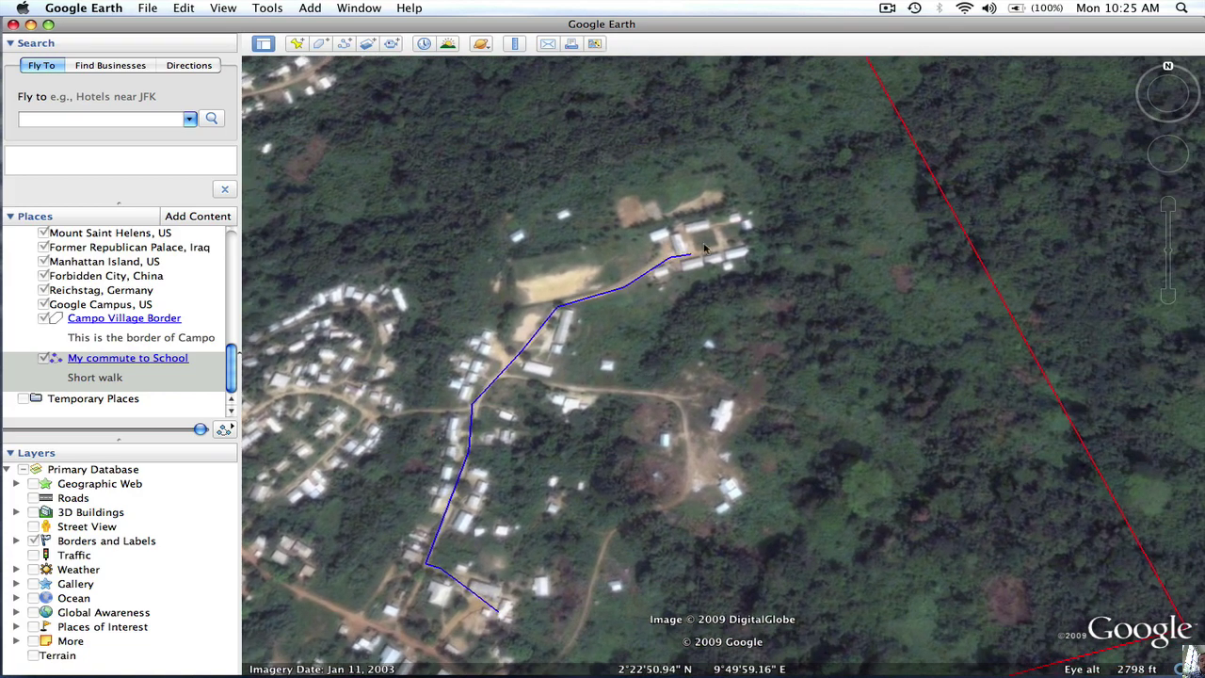
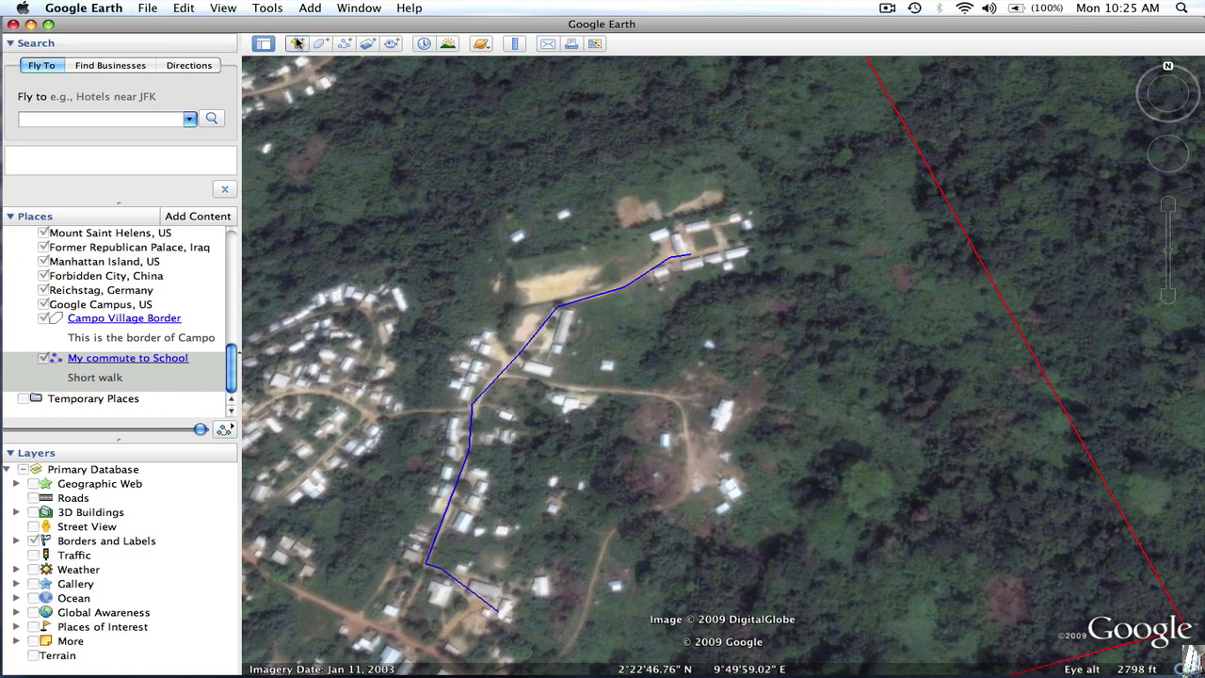
left_click(297, 44)
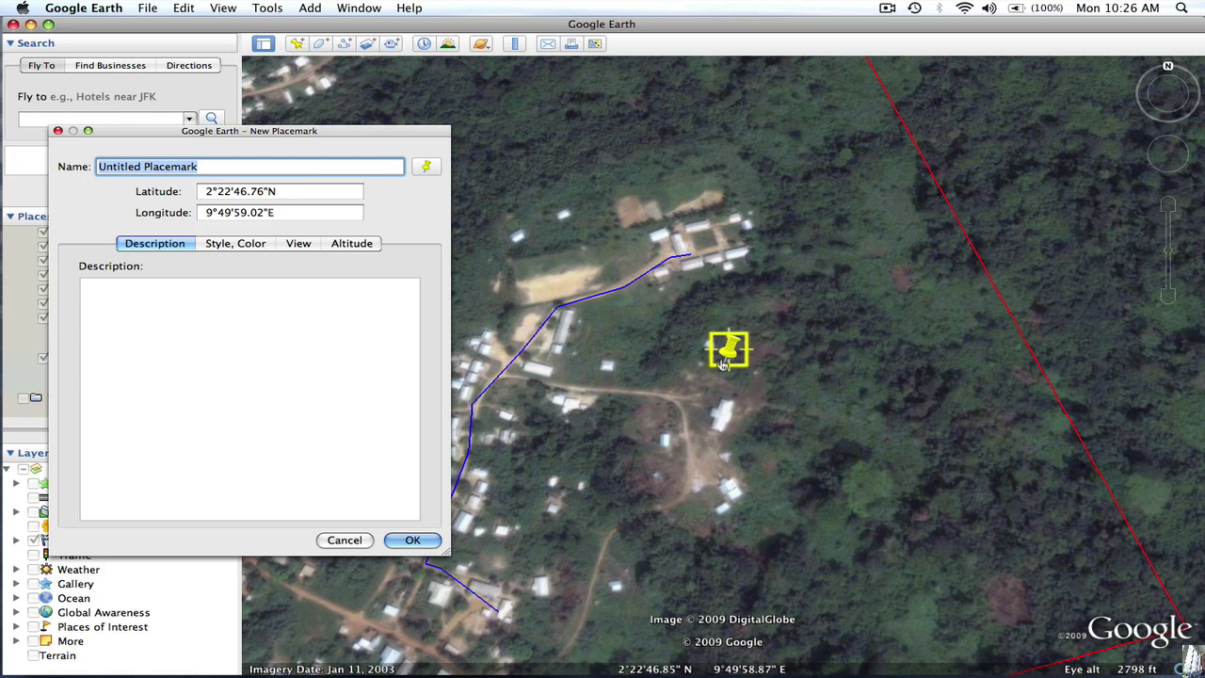
left_click_drag(723, 364, 680, 243)
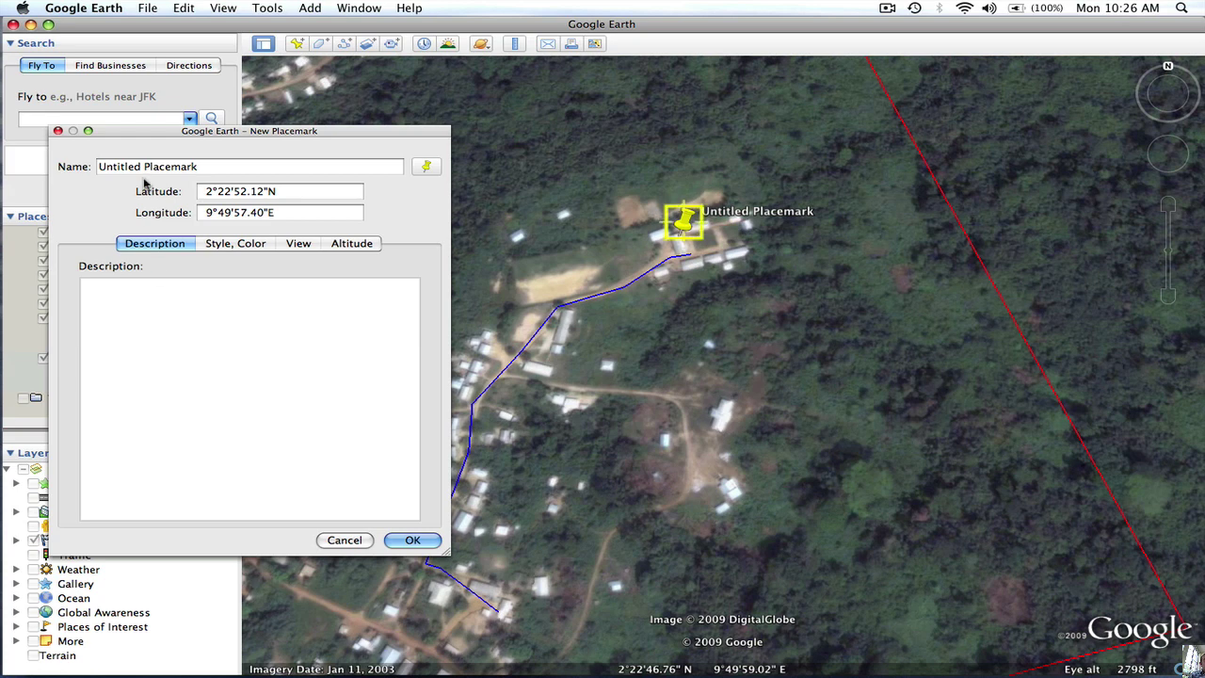
Step: Name the placemark "6th Grade class" and start its description
triple_click(144, 167)
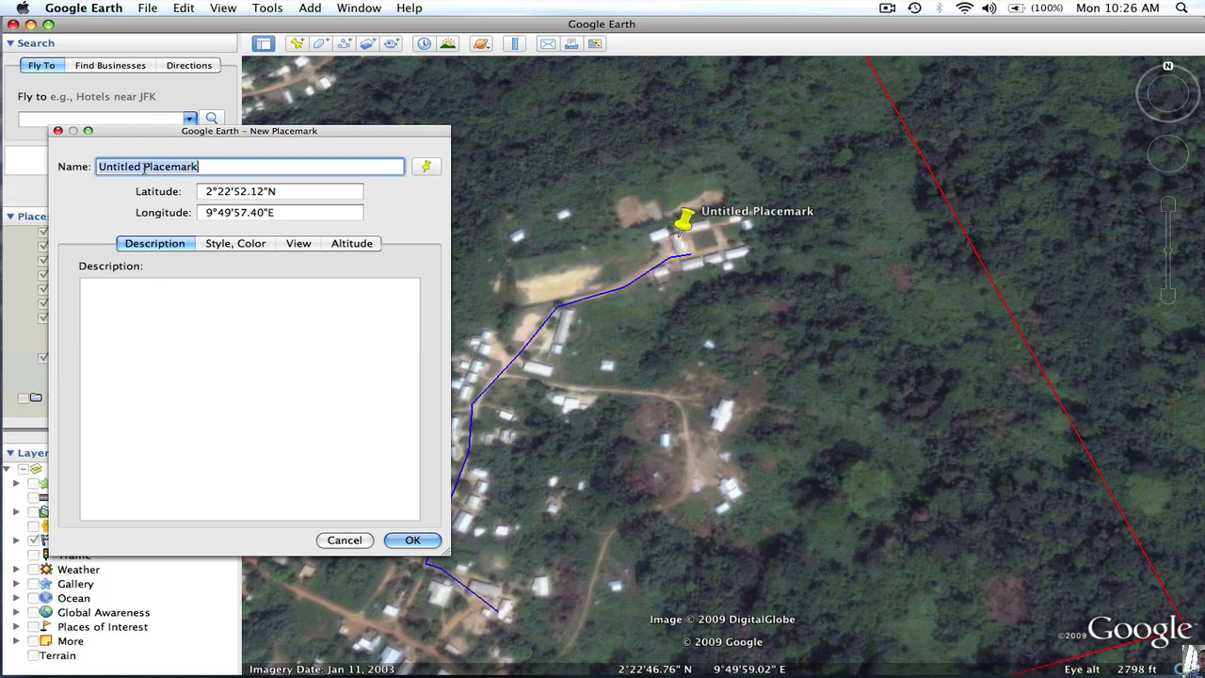
type("^th")
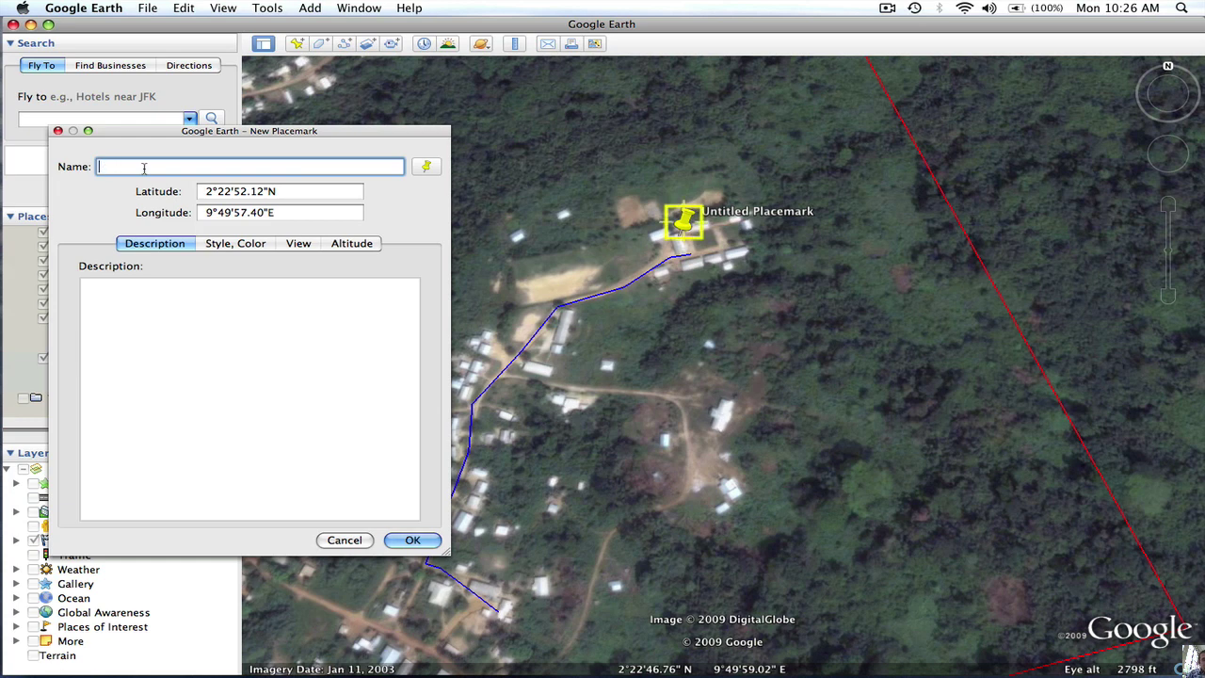
type(" Crade class")
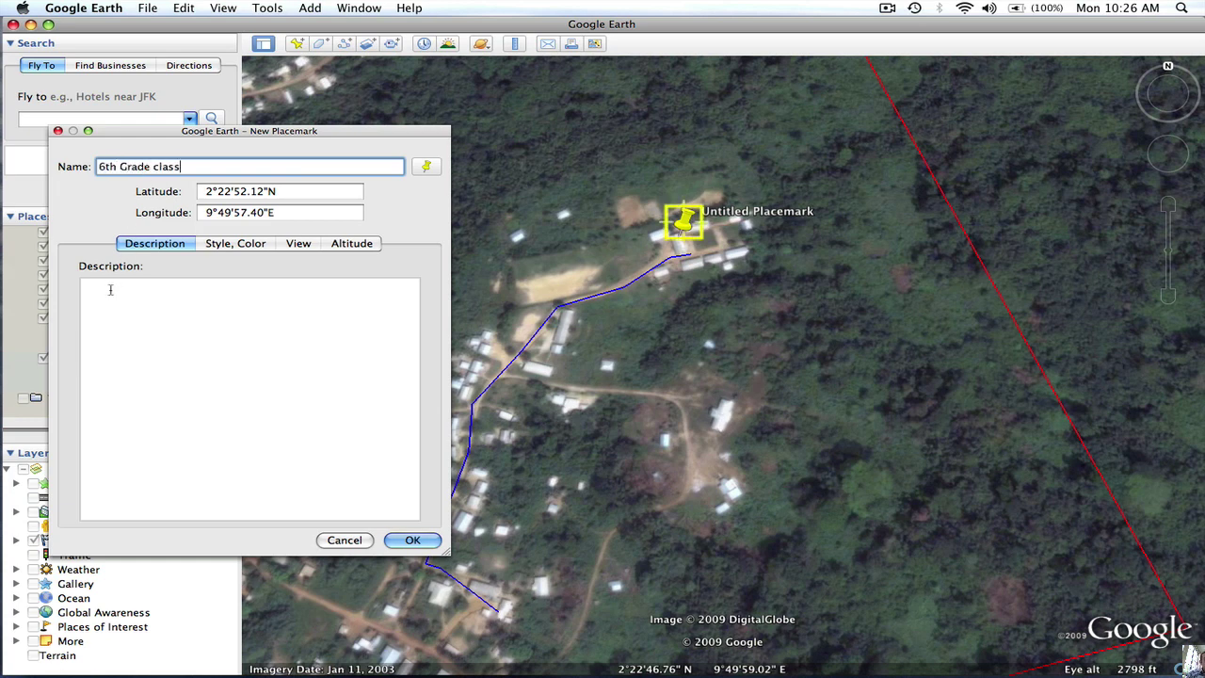
left_click(110, 290)
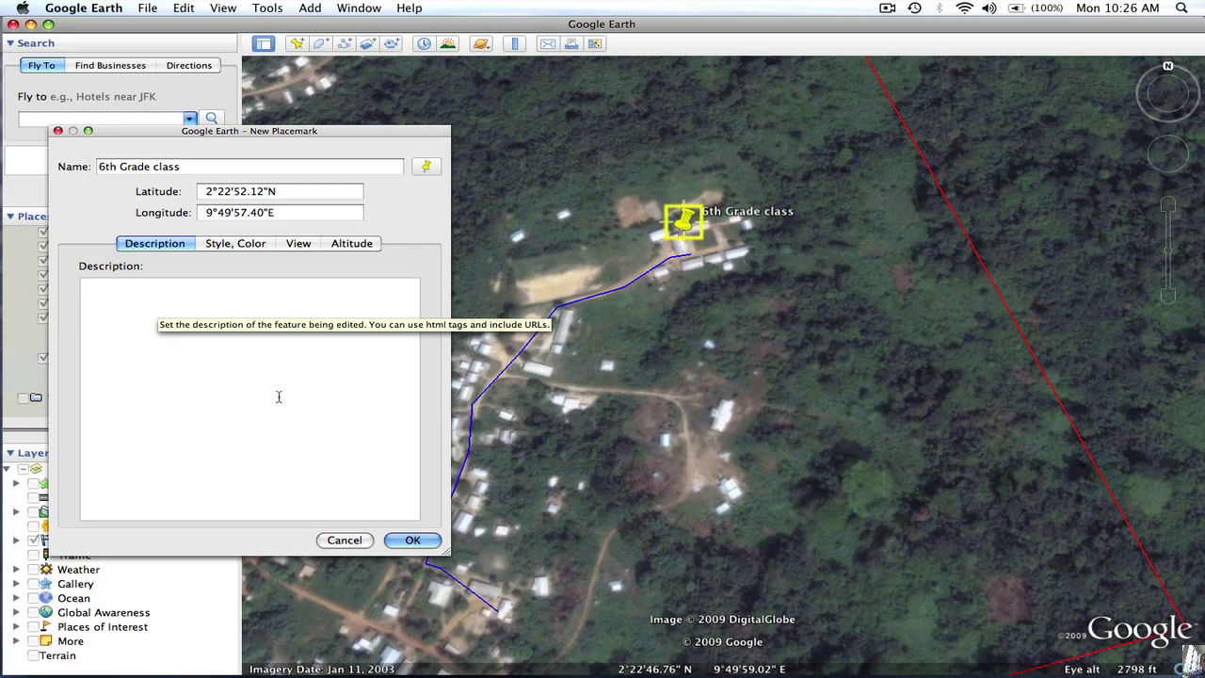
Step: Switch to Firefox and open the image properties of the classroom group photo on the bio page
mouse_move(251, 674)
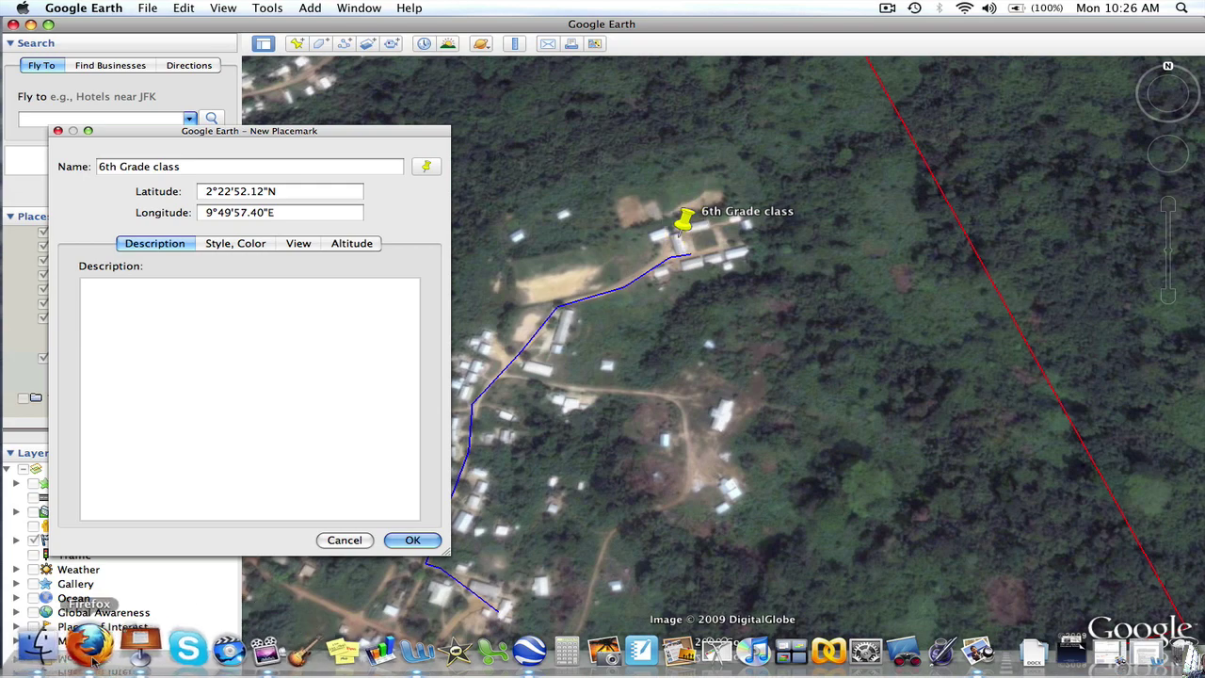
left_click(92, 657)
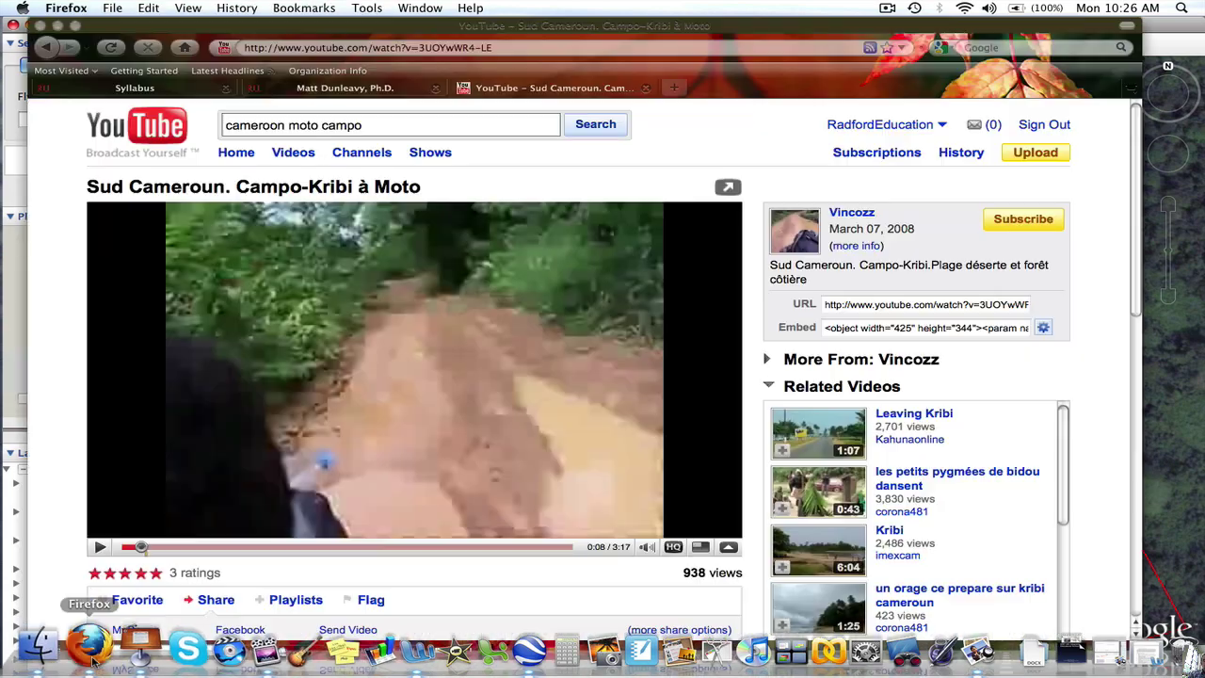
left_click(325, 89)
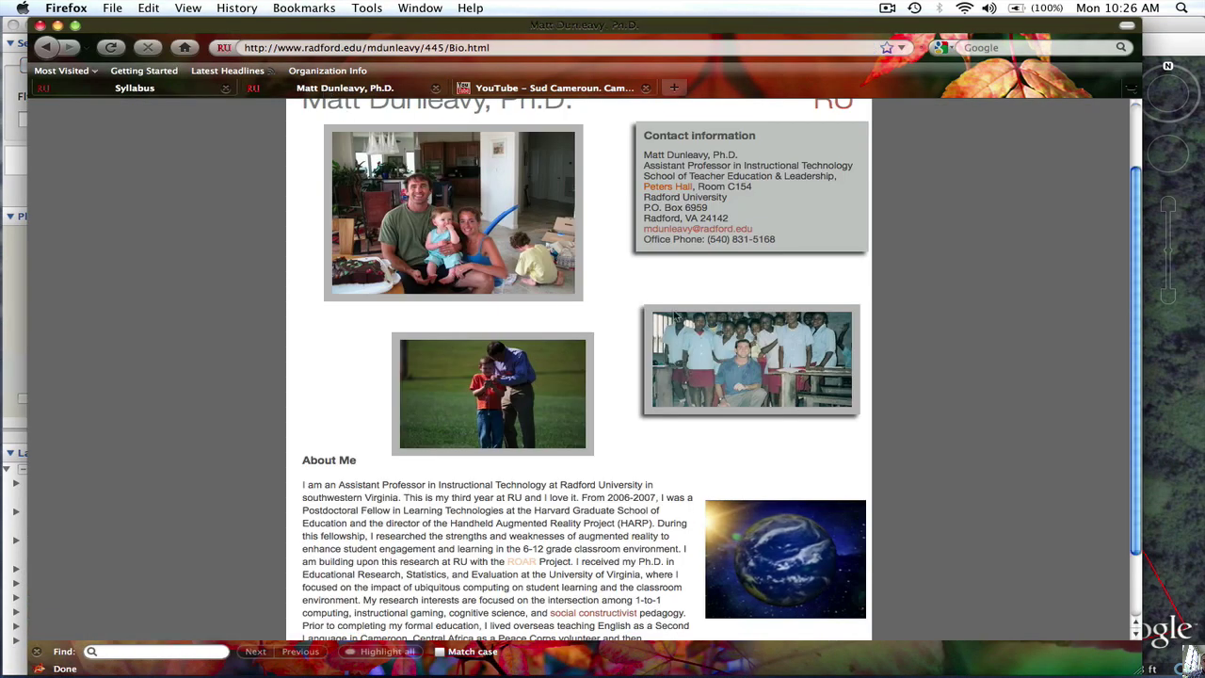
right_click(717, 357)
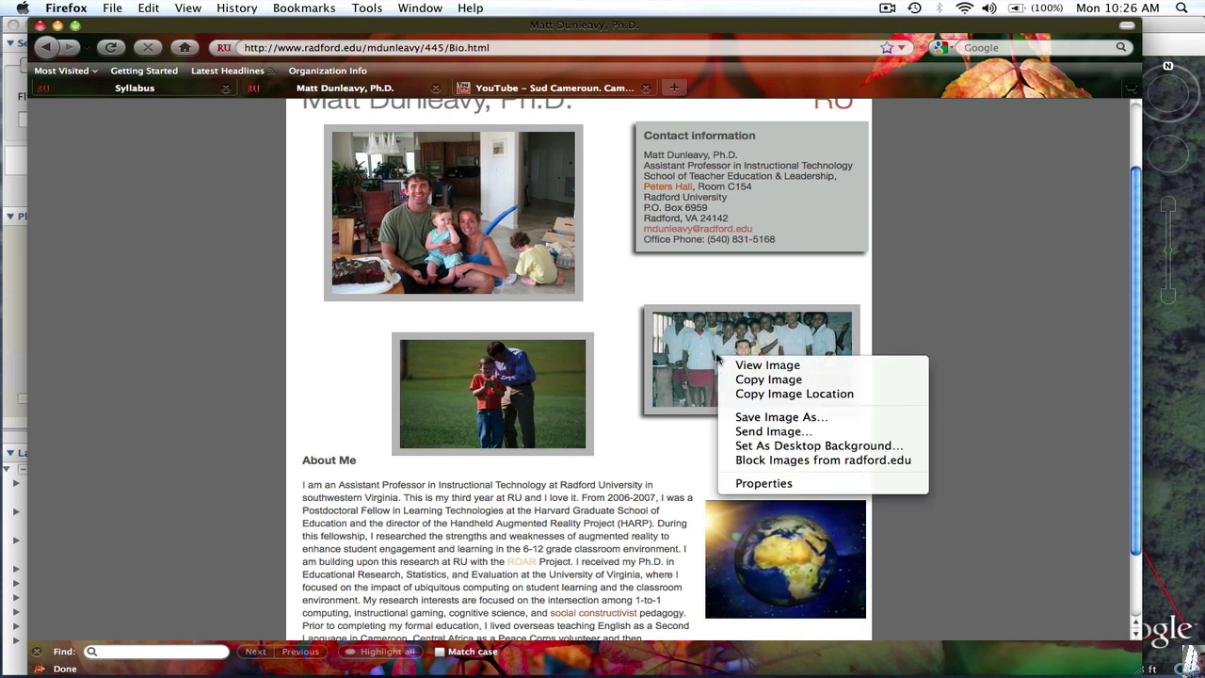
left_click(764, 484)
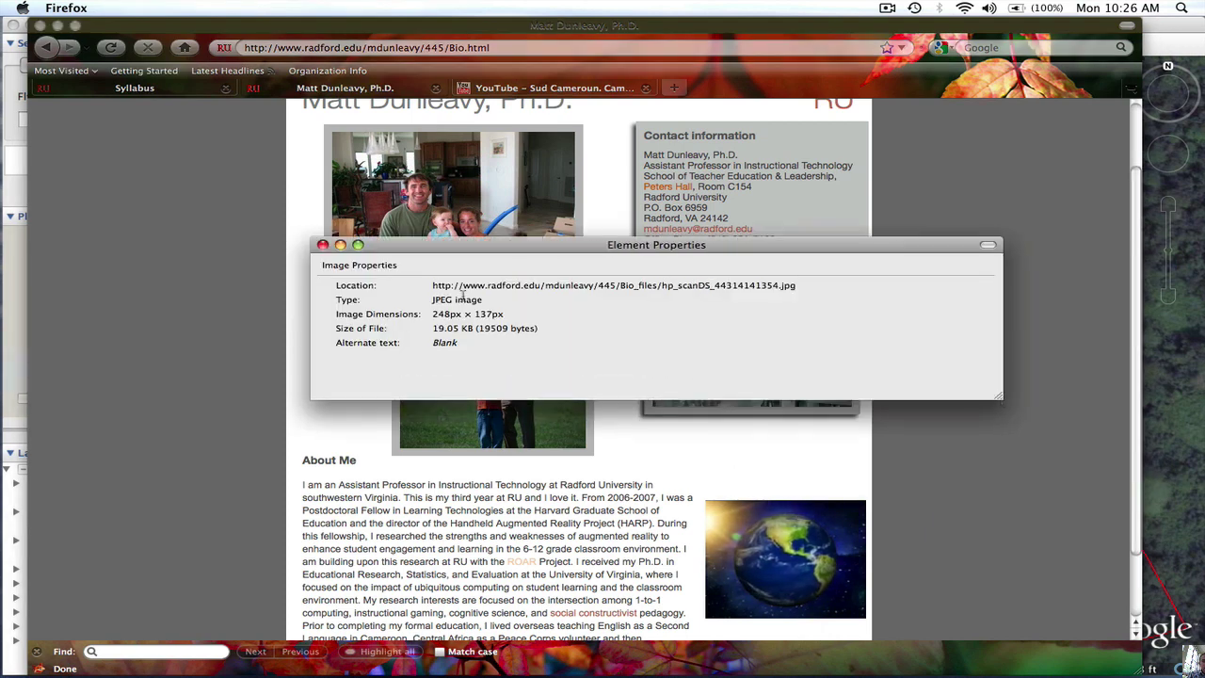
Step: Copy the photo's full web address and paste it into the placemark's description in Google Earth
left_click_drag(432, 286, 796, 285)
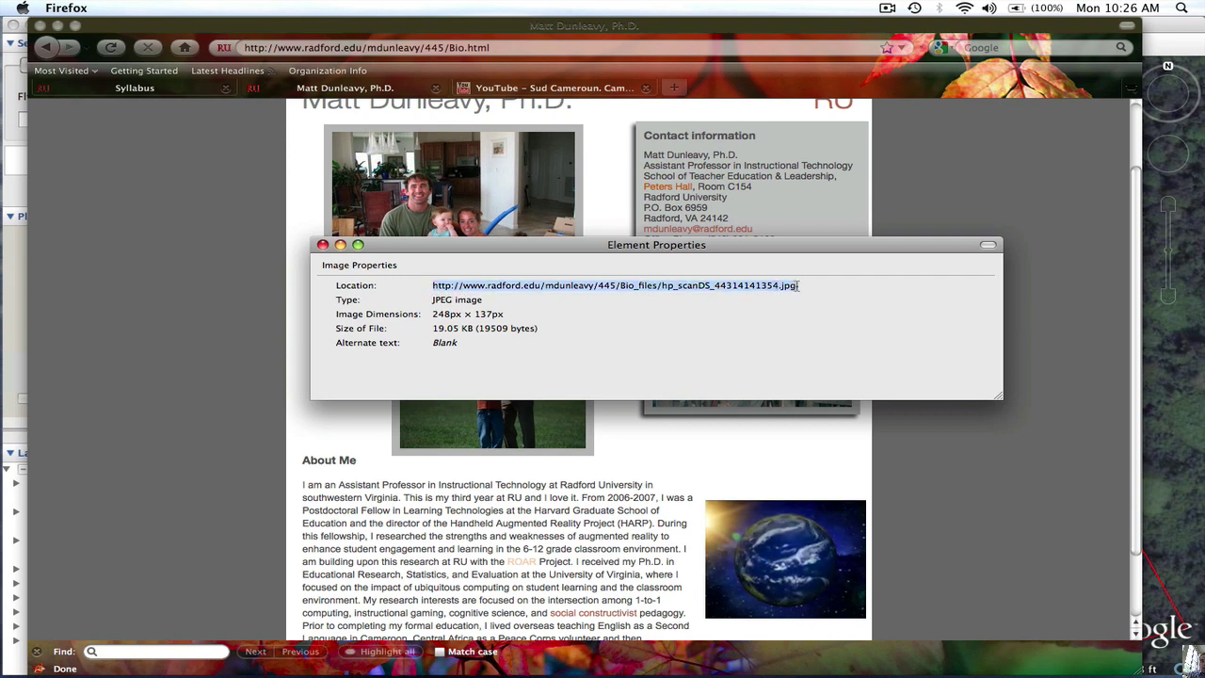
right_click(726, 285)
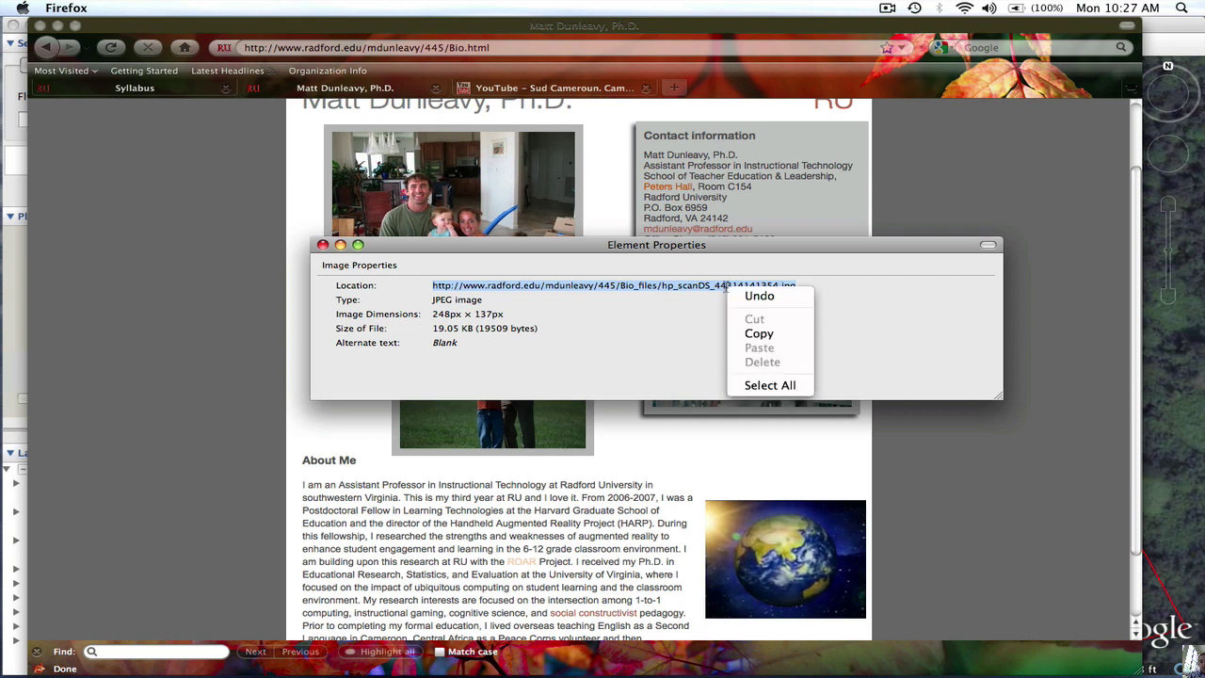
left_click(759, 334)
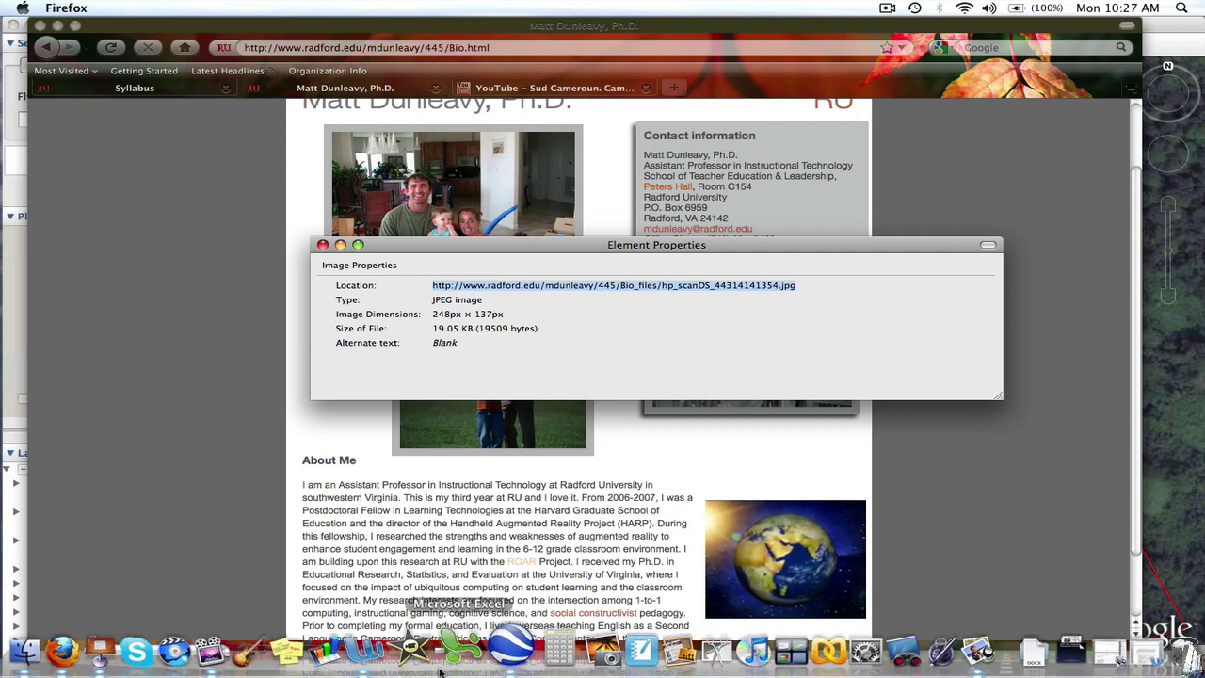
left_click(503, 650)
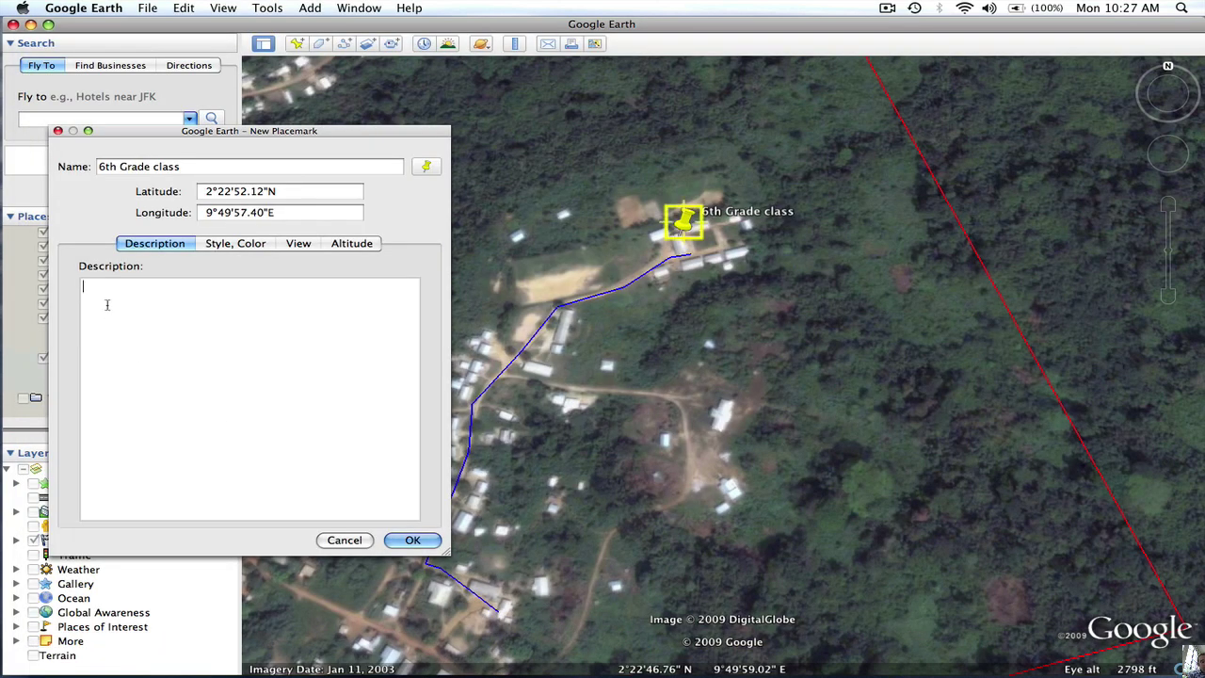
key("super+v")
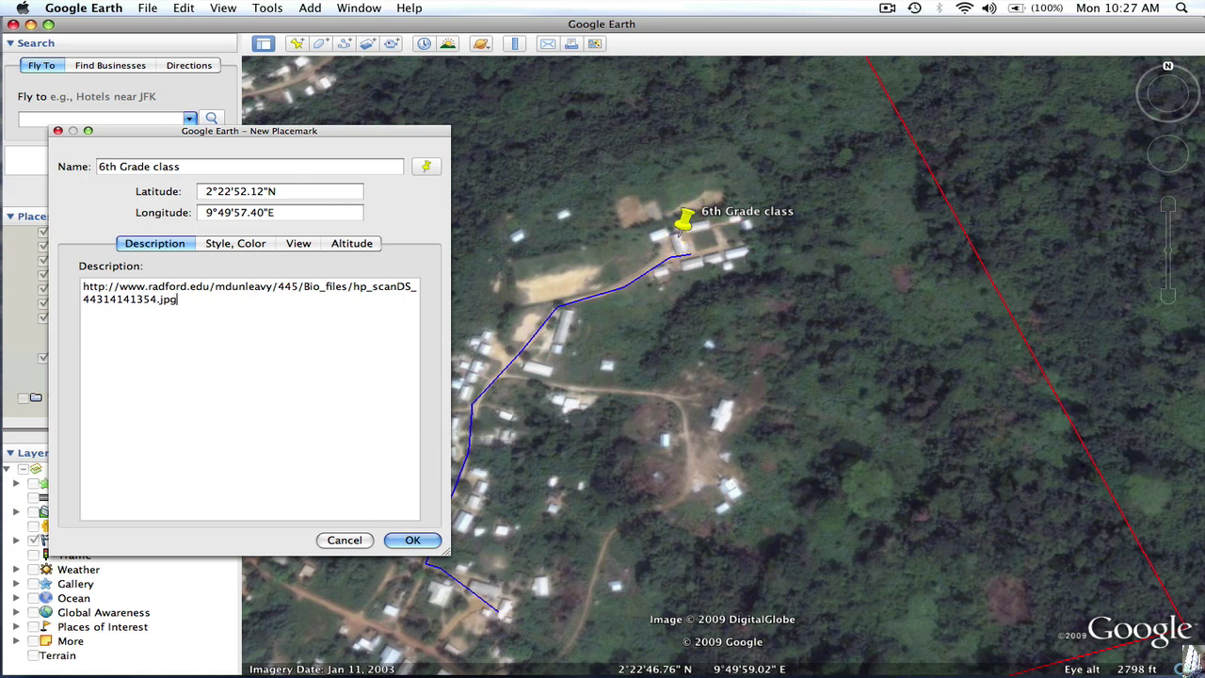
Step: Switch to Word and copy the image tag <img src=" "> from the open document
key("super+Tab")
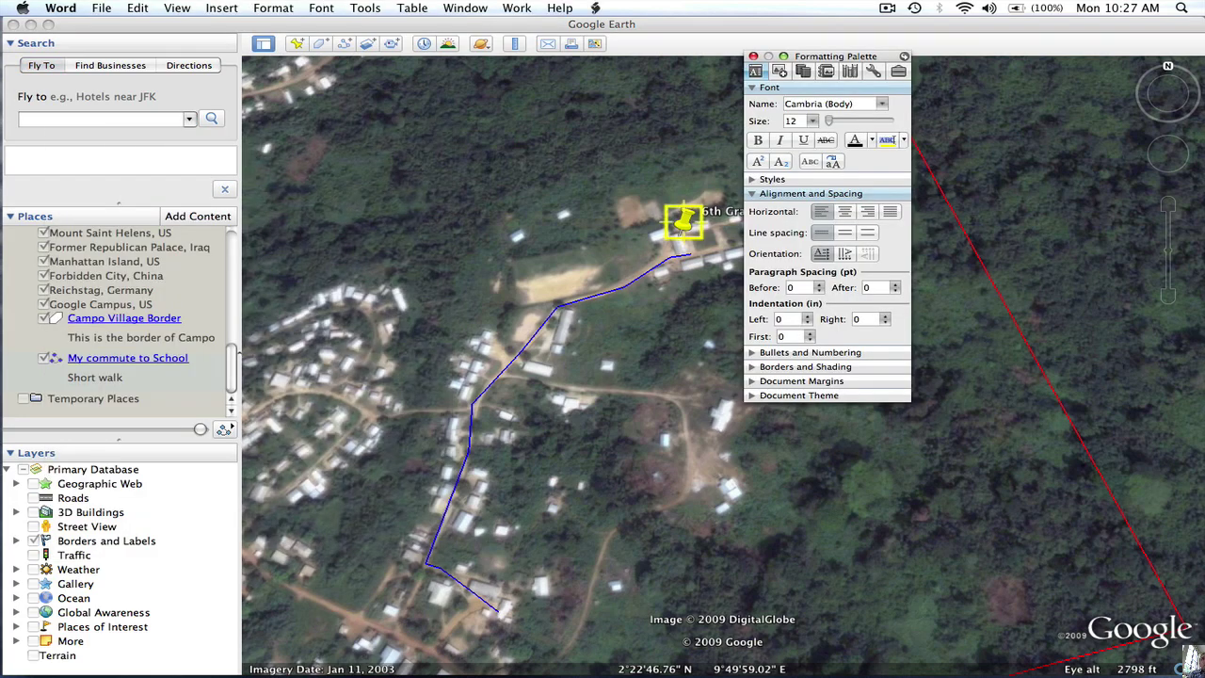
left_click(471, 50)
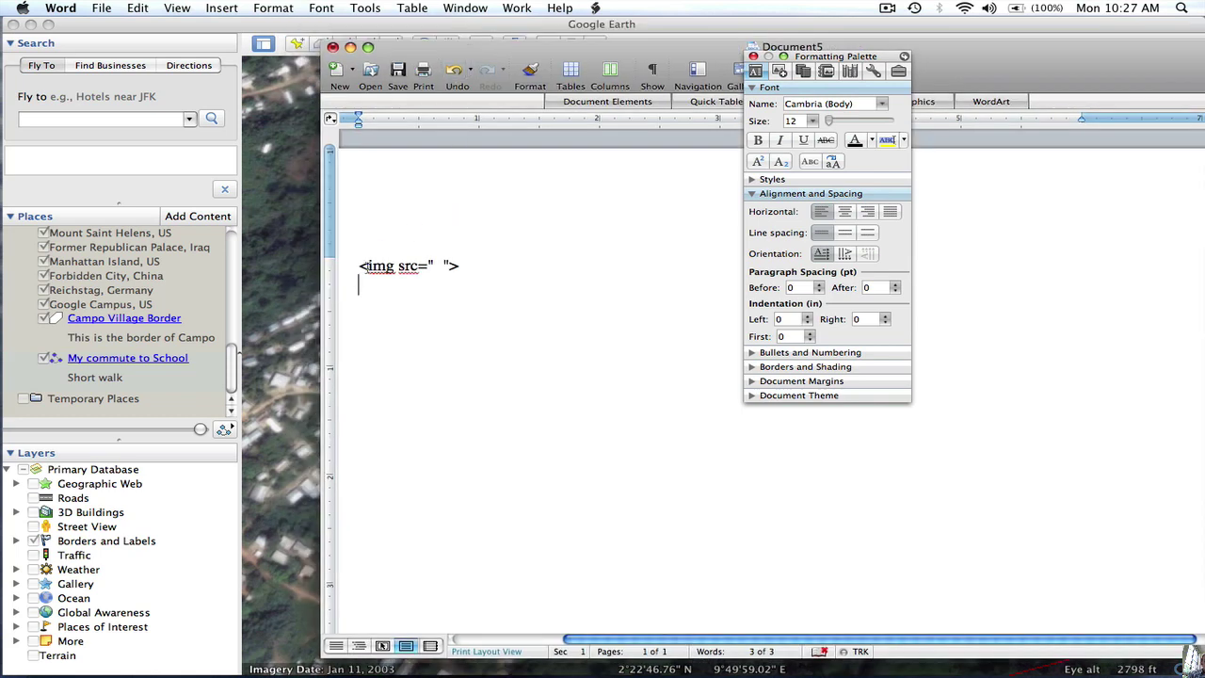
left_click_drag(464, 269, 359, 271)
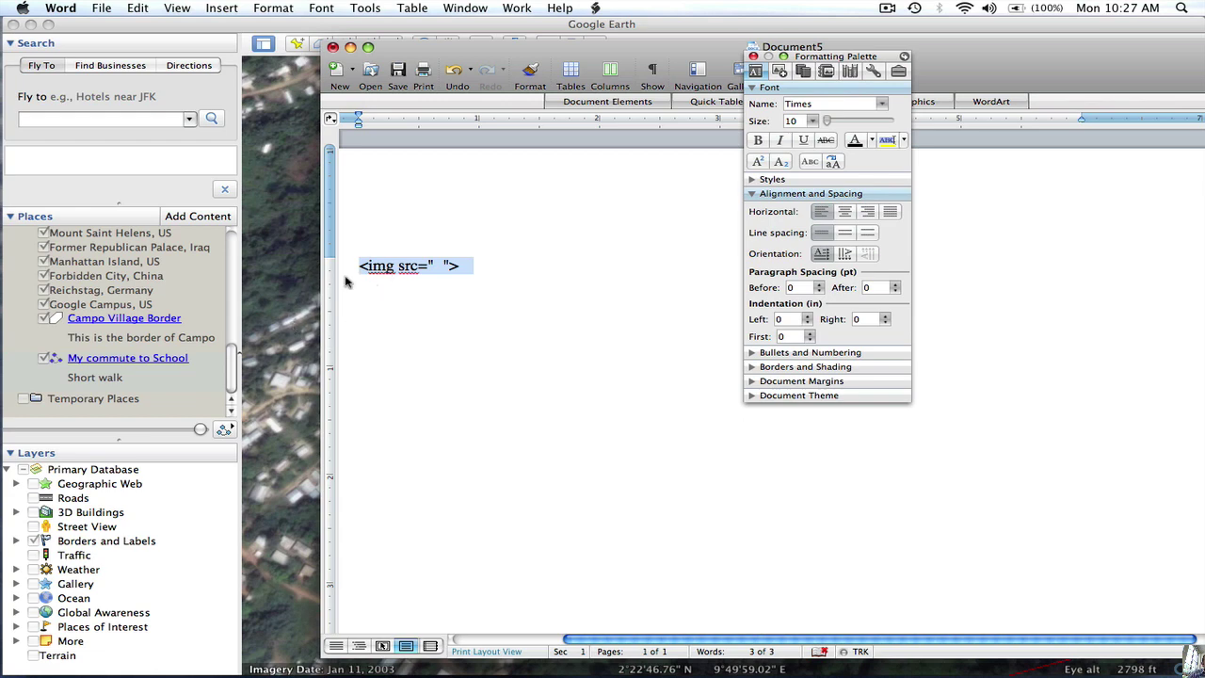
Step: Return to Google Earth and paste the tag <img src=" "> two lines below the photo address in the placemark's description
left_click(303, 274)
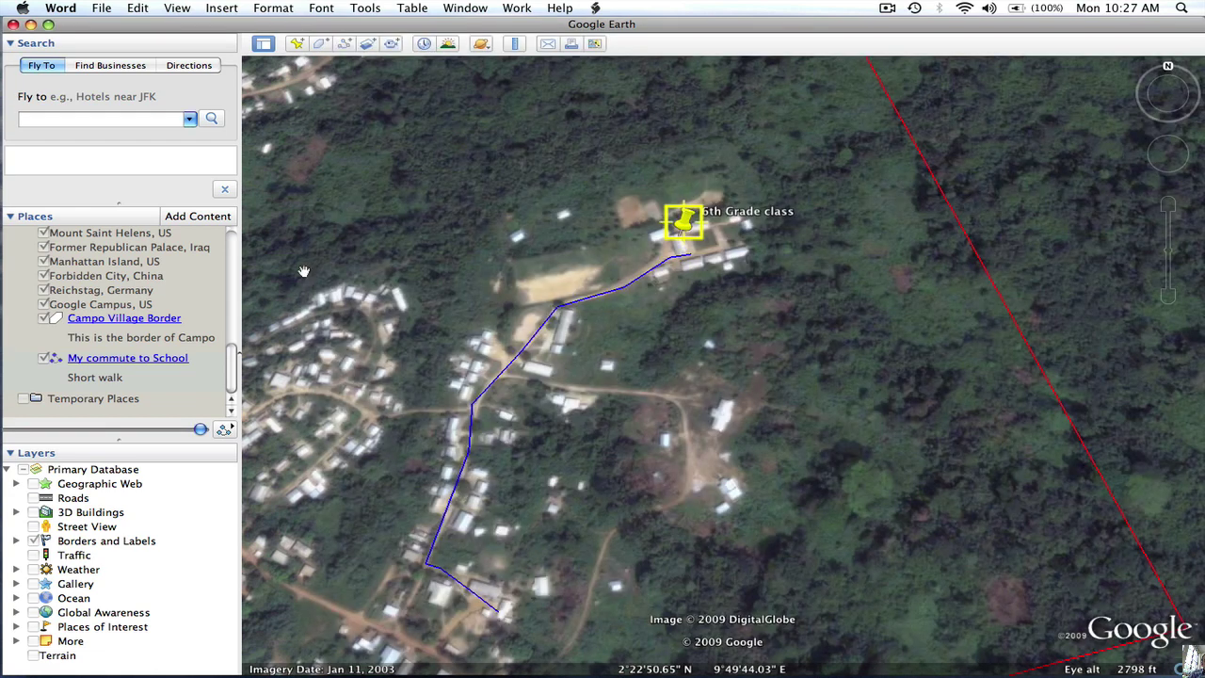
left_click(685, 226)
left_click(111, 361)
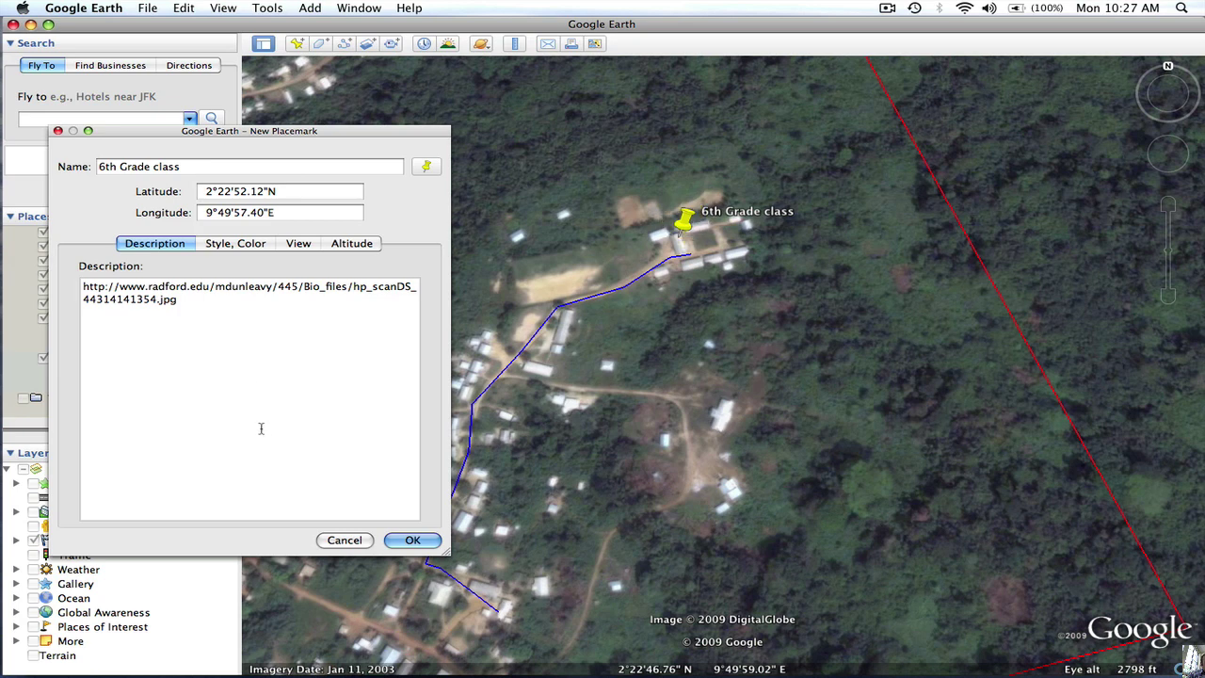
left_click(195, 334)
key("Return")
key("Return")
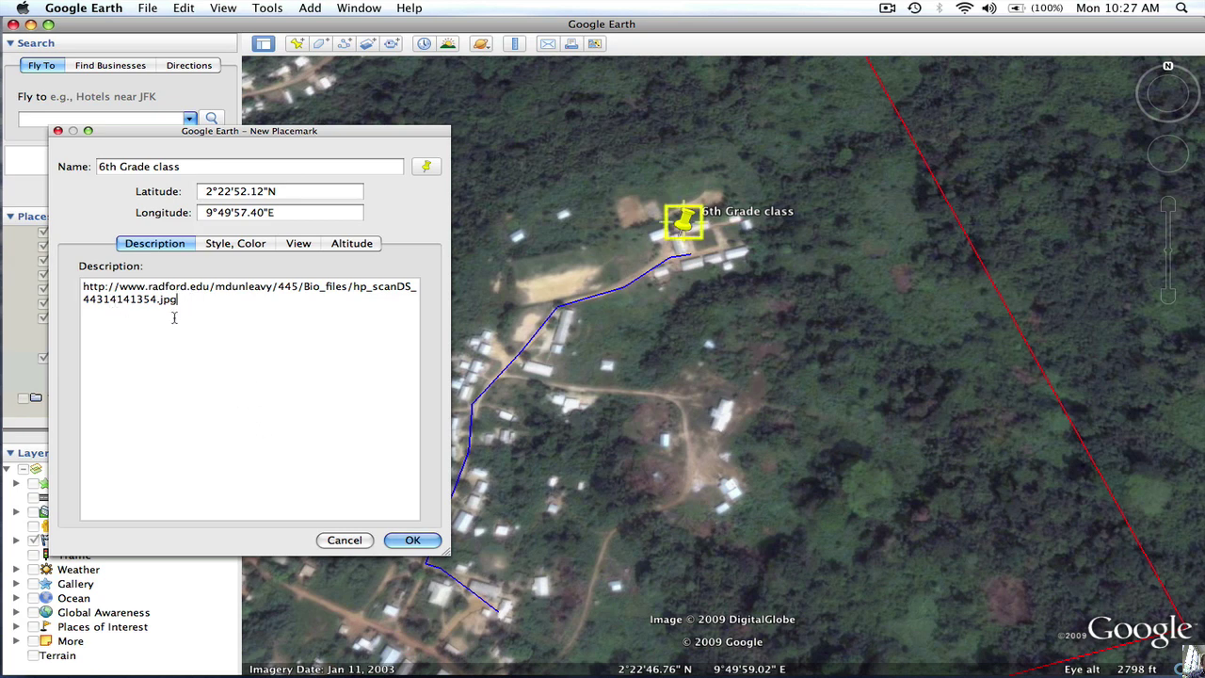
type("<img src=\" \">")
Step: Move the photo's web address between the quotes of the image tag and remove the blank lines and spaces around it
left_click_drag(178, 300, 75, 285)
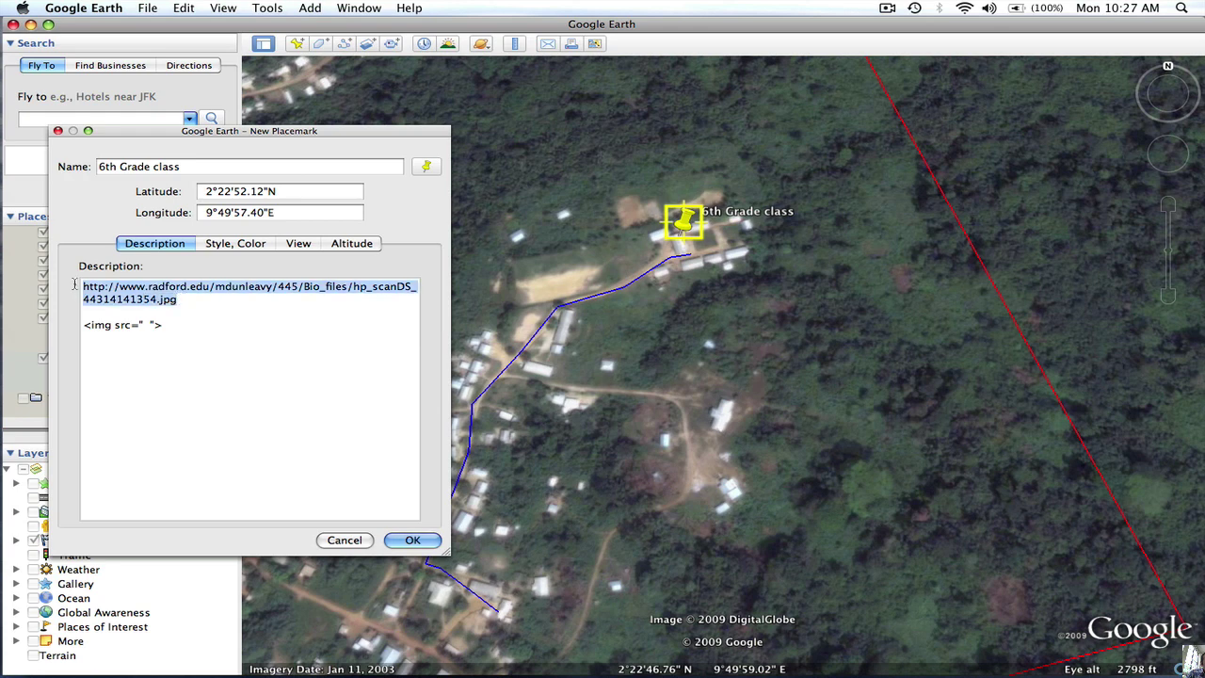
key("super+x")
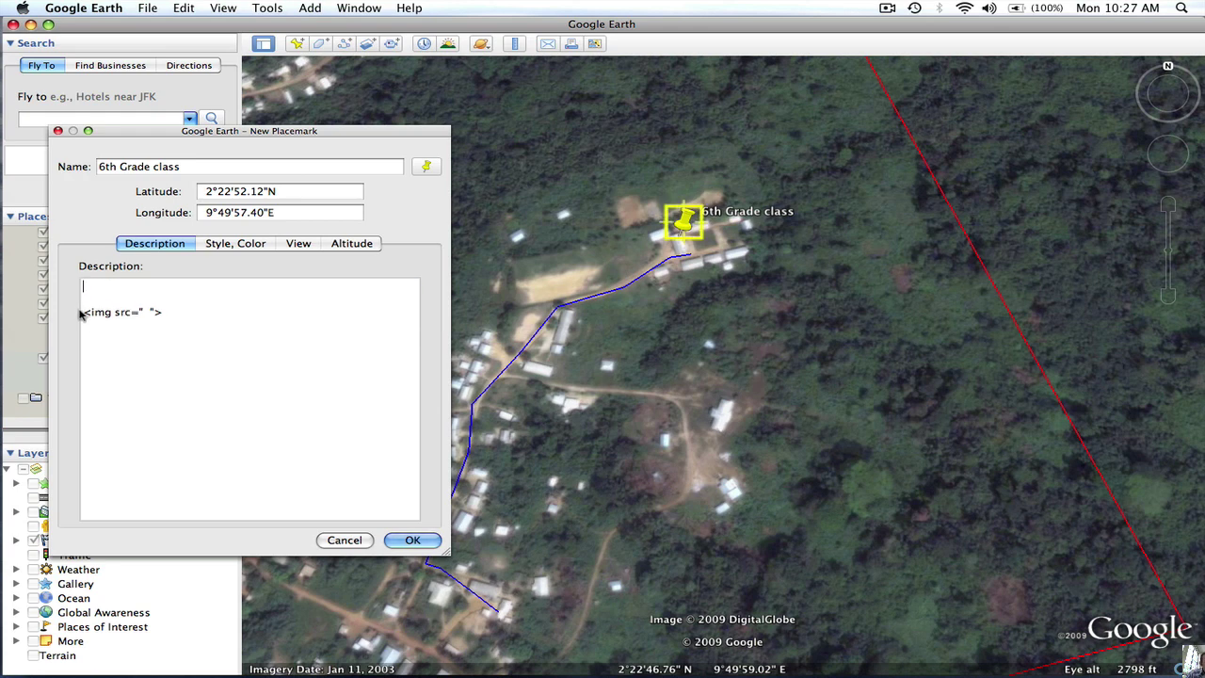
left_click(84, 312)
key("BackSpace")
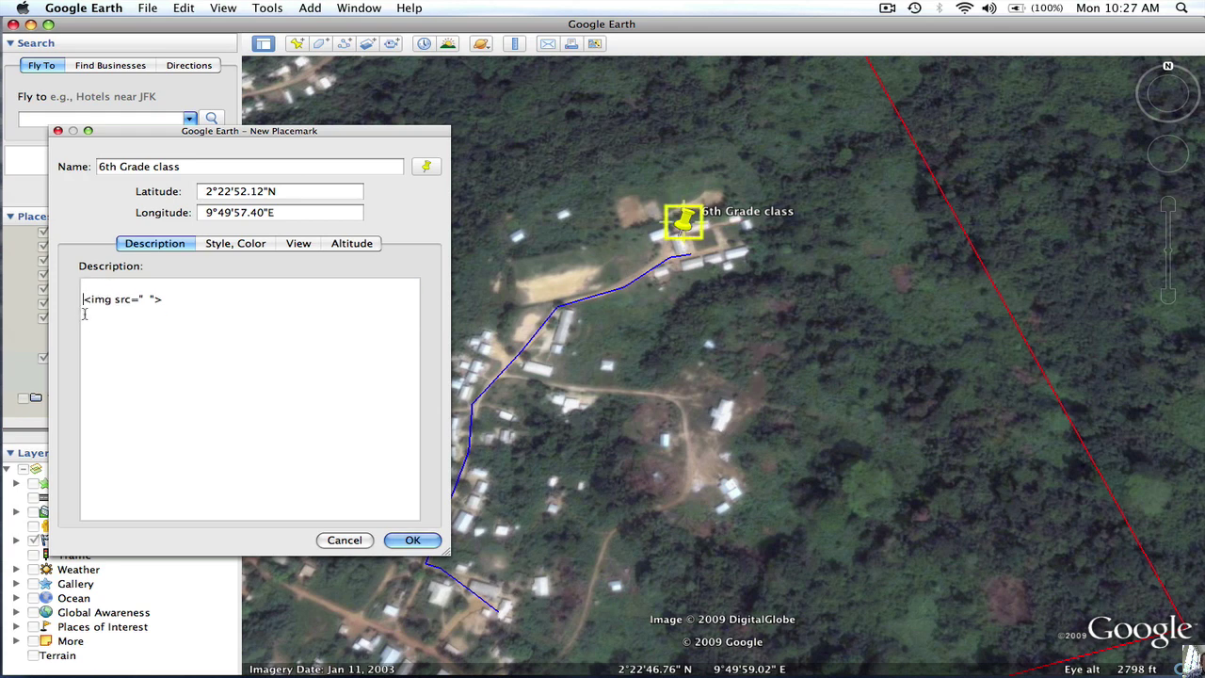
left_click(146, 287)
key("BackSpace")
key("super+v")
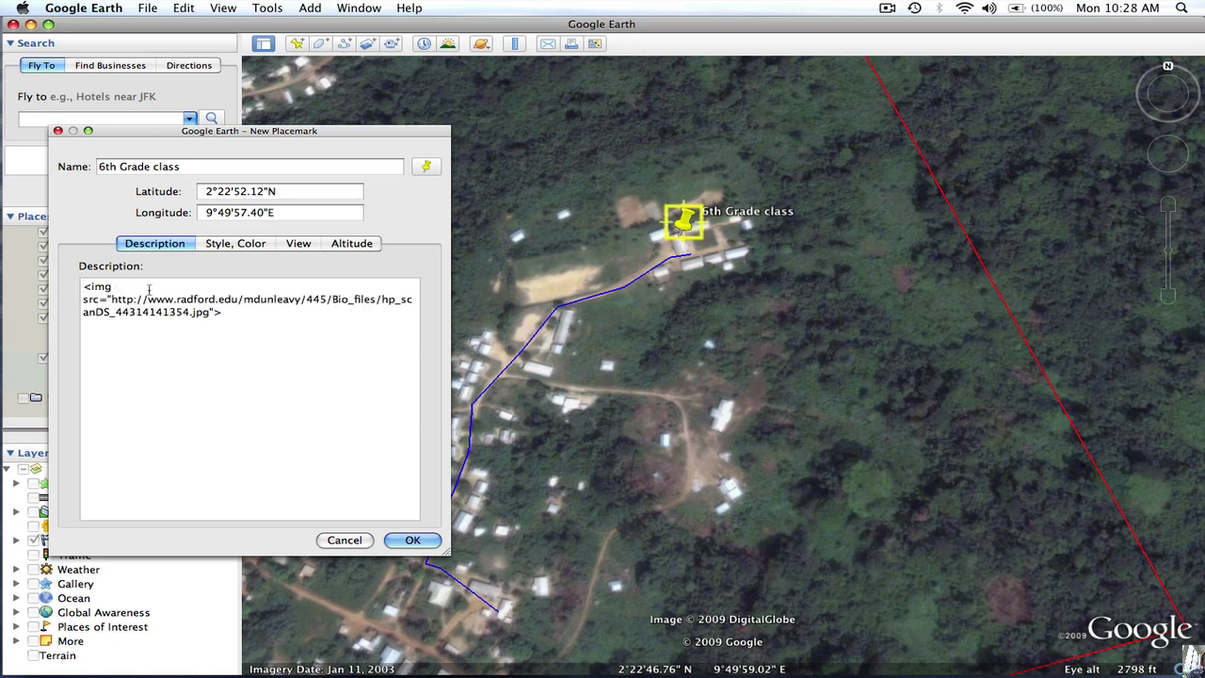
left_click(84, 300)
key("BackSpace")
Step: Save the "6th Grade class" placemark and check the photo in its balloon on the map
left_click_drag(111, 300, 208, 316)
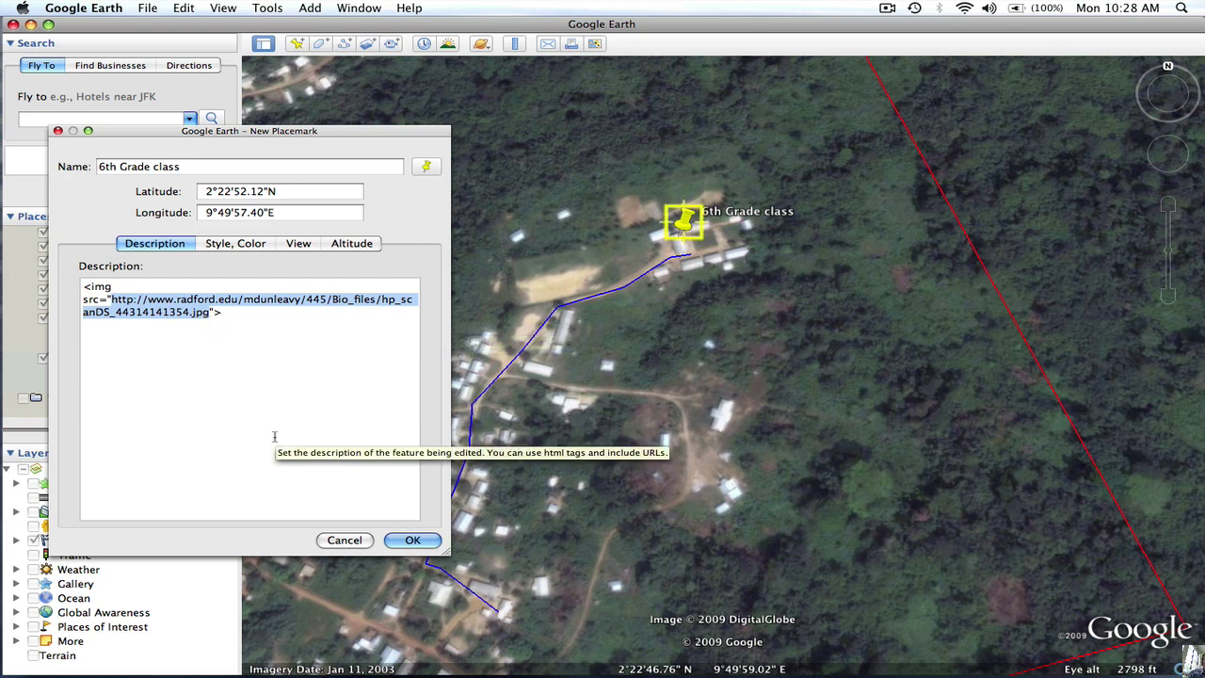
left_click(343, 507)
left_click(412, 540)
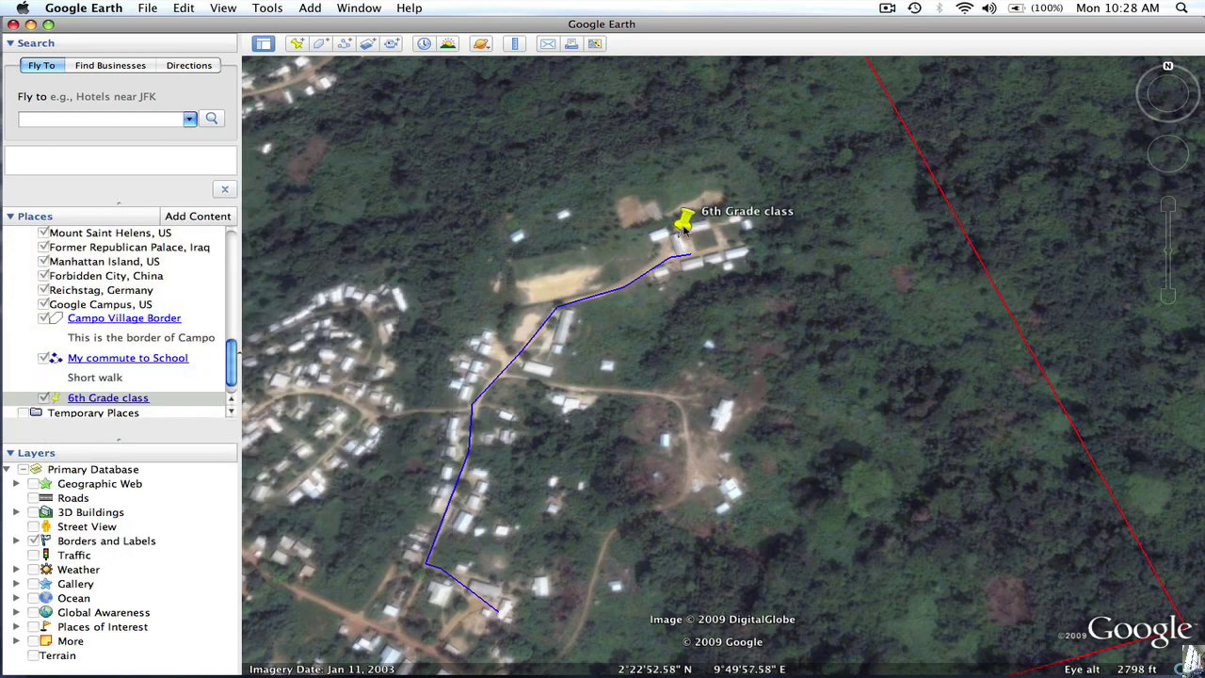
left_click(682, 226)
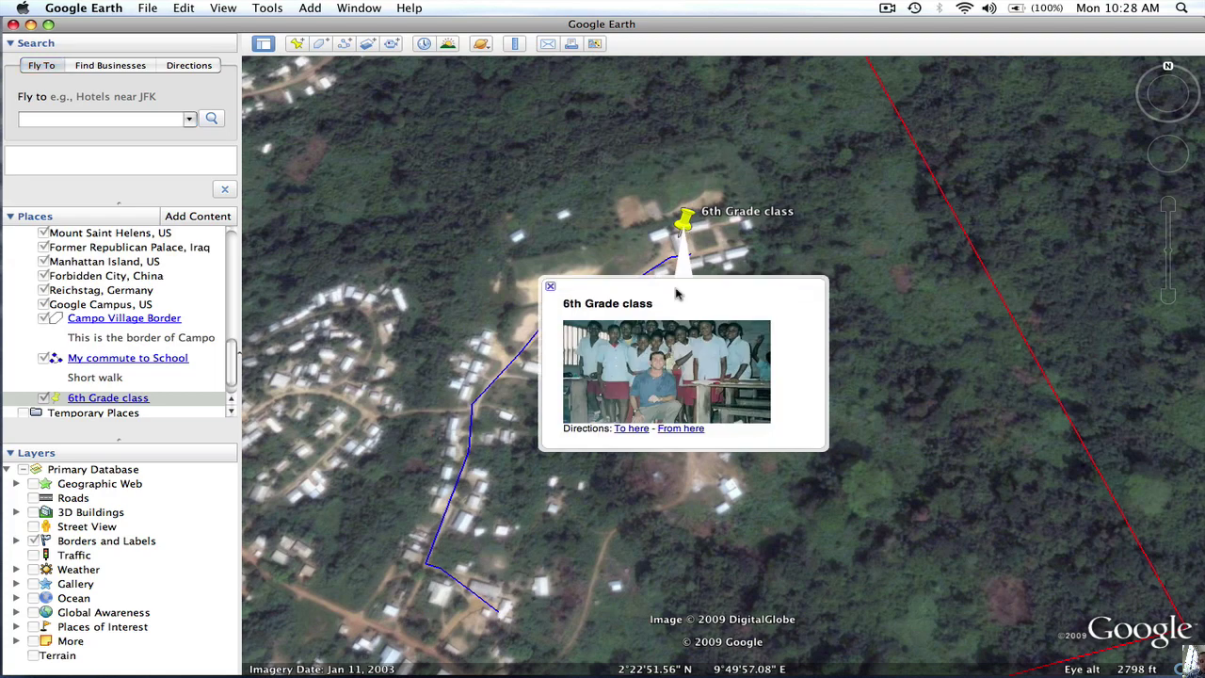
left_click(551, 289)
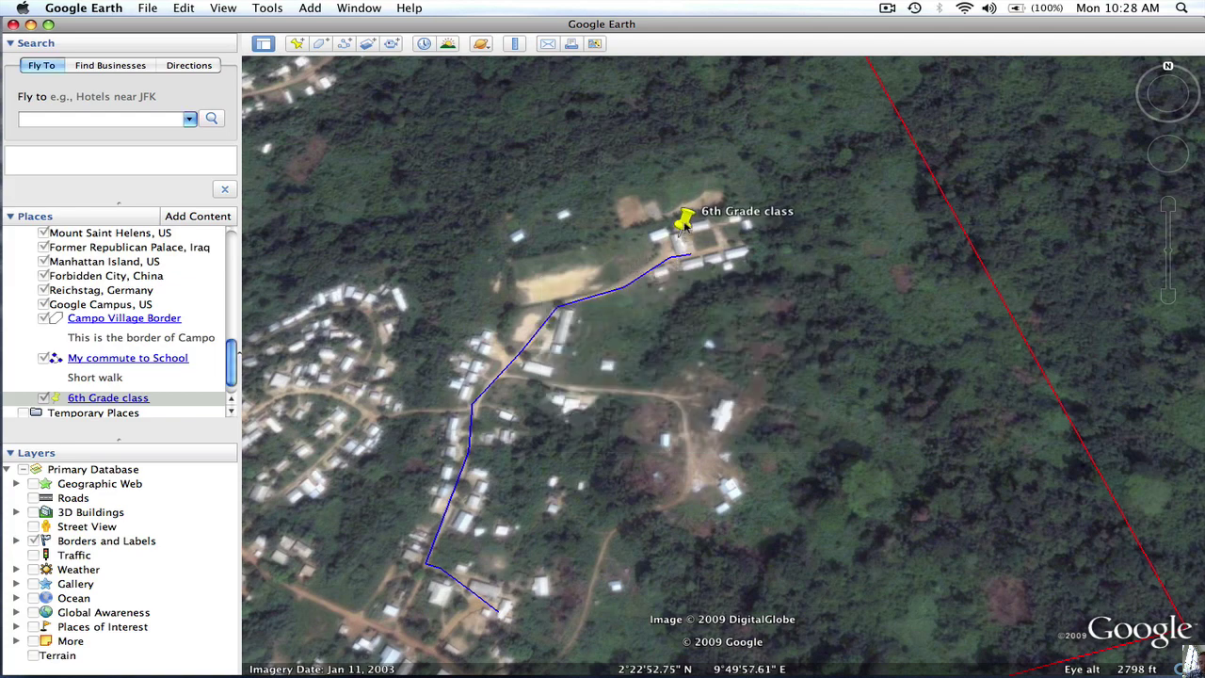
Step: Edit the "6th Grade class" placemark and change its icon to the standing man symbol
right_click(684, 223)
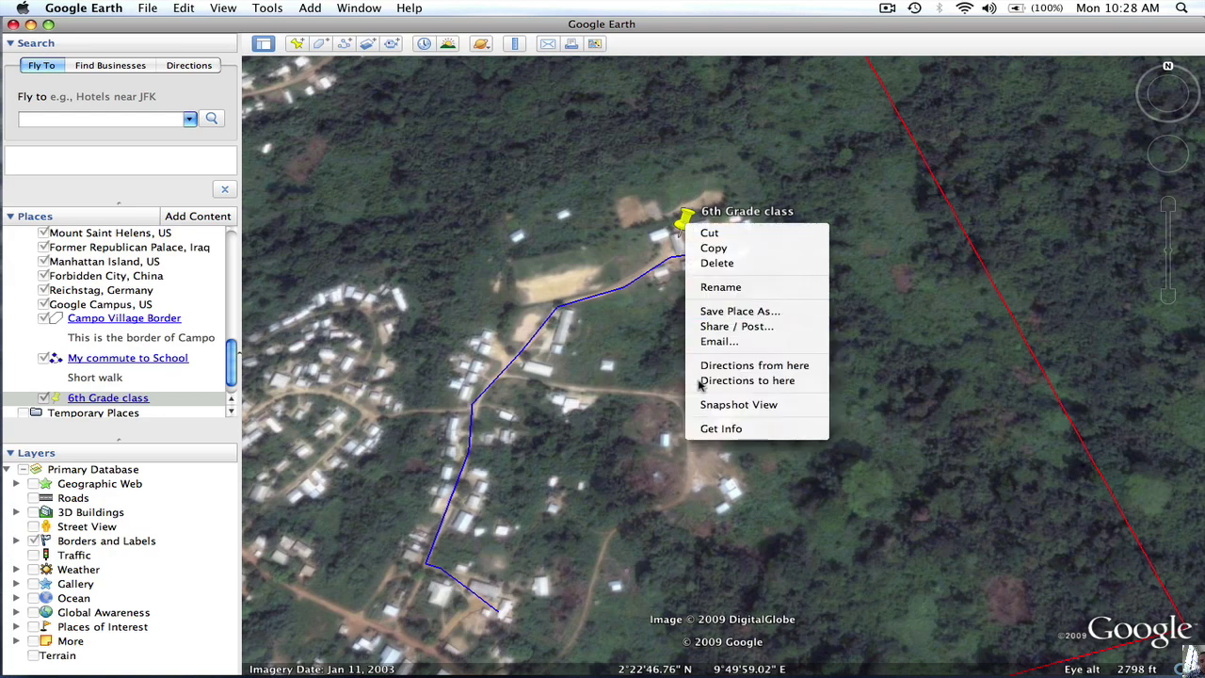
left_click(721, 429)
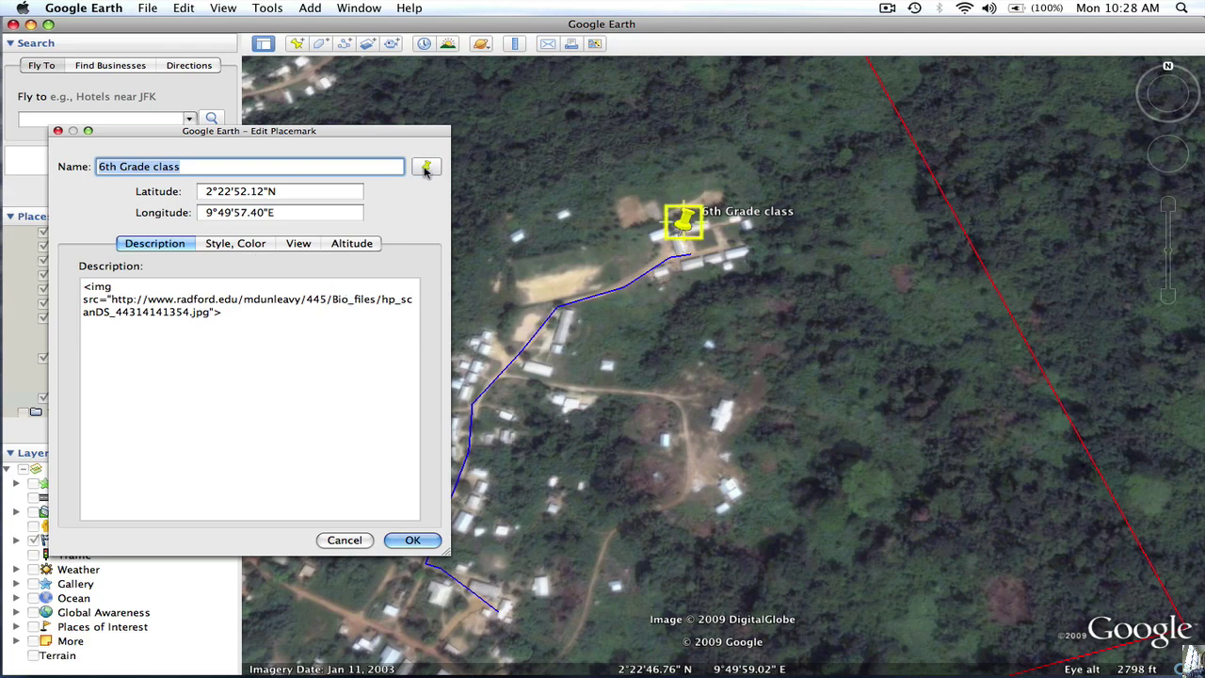
left_click(425, 167)
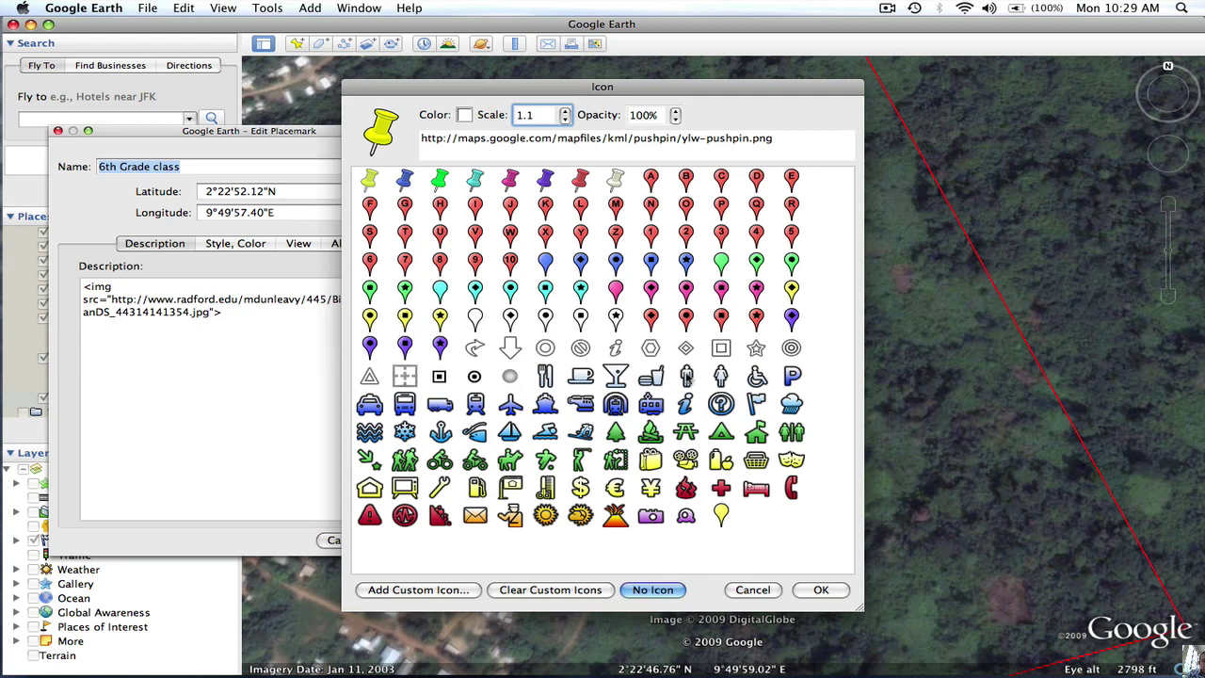
left_click(687, 375)
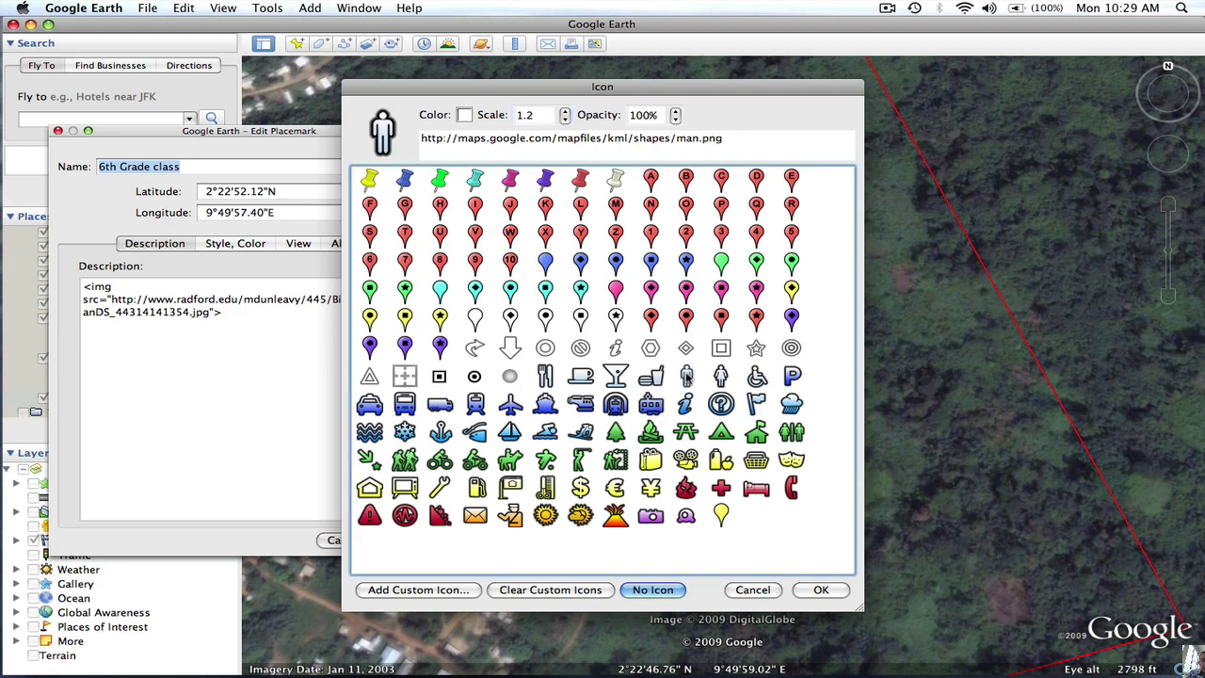
left_click(821, 589)
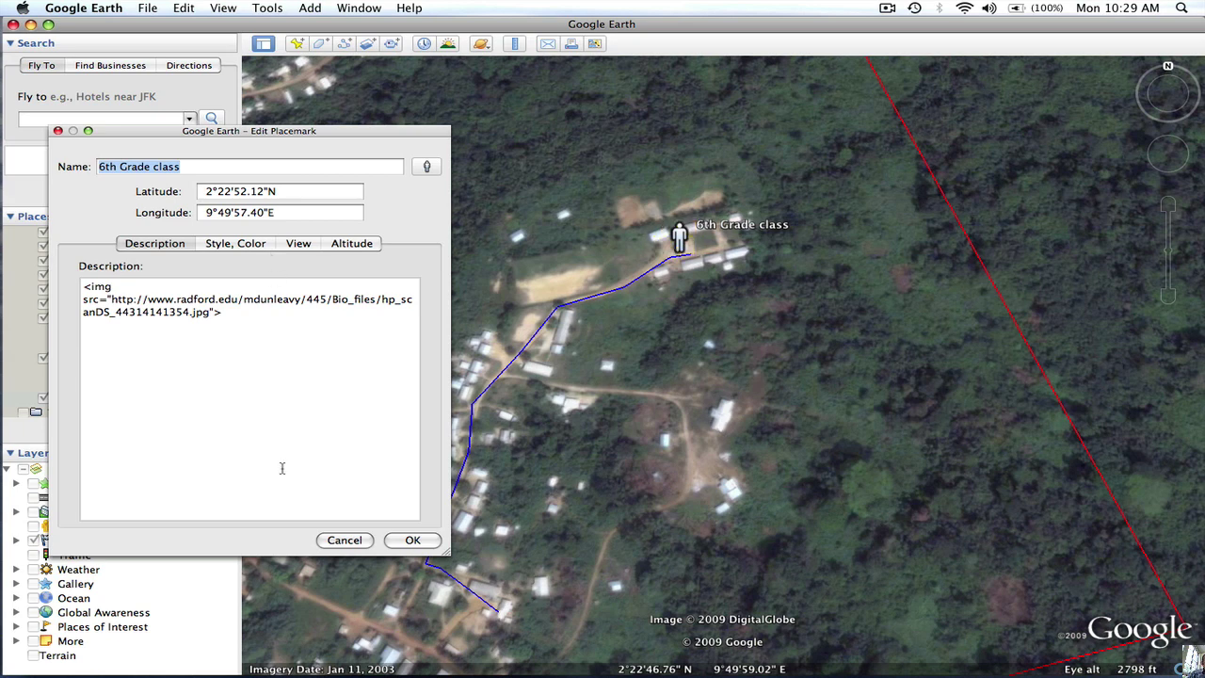
Step: Add the line "This is my 6th grade class." below the image tag, save the placemark and check its balloon
left_click(230, 321)
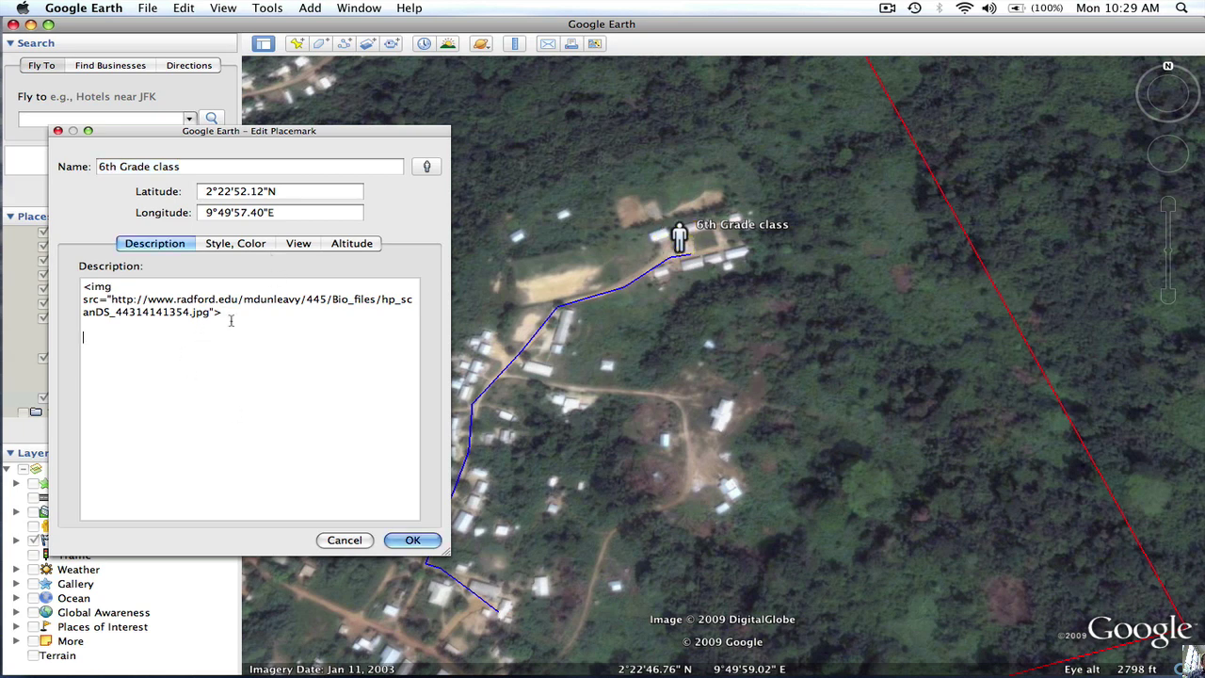
key("Return")
key("Return")
type("Thi")
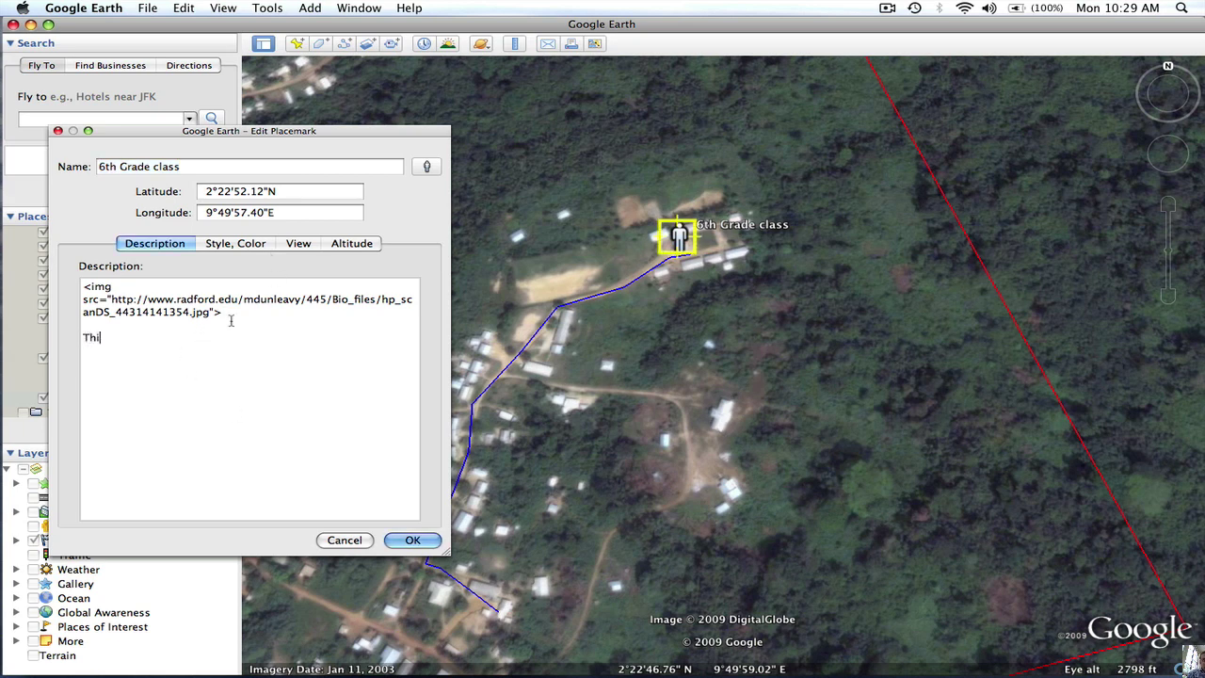
type("s is my 6th grade c")
type("lass.")
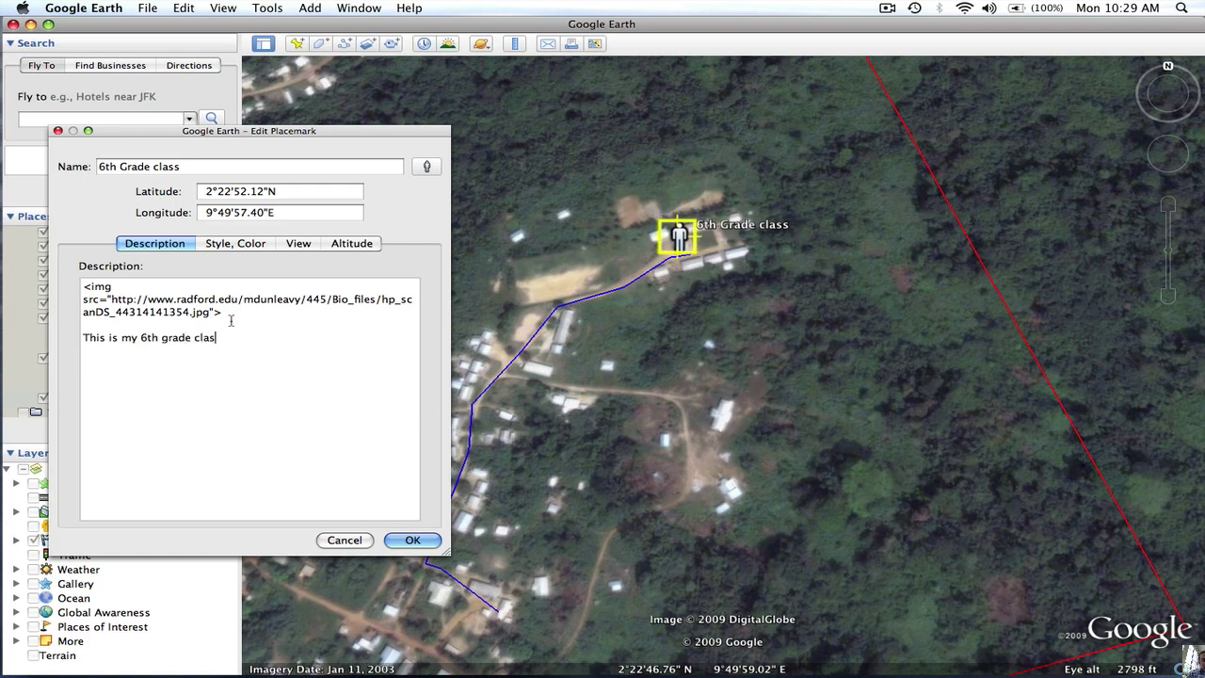
left_click(413, 540)
left_click(679, 238)
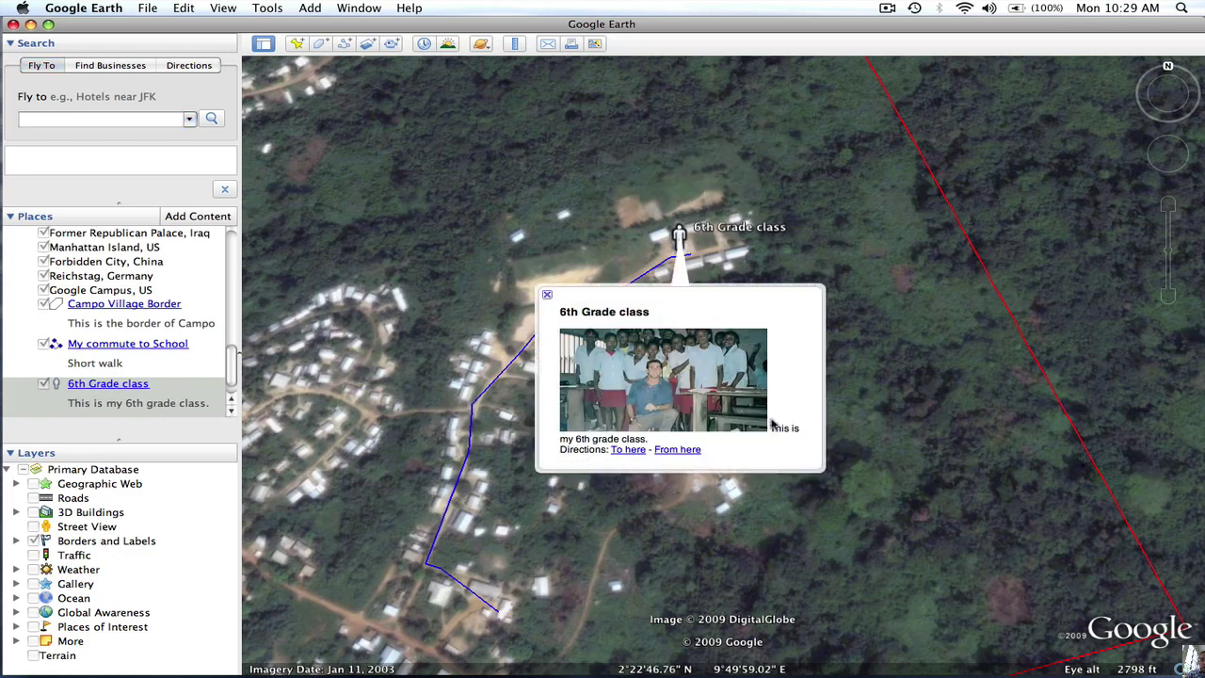
left_click(546, 297)
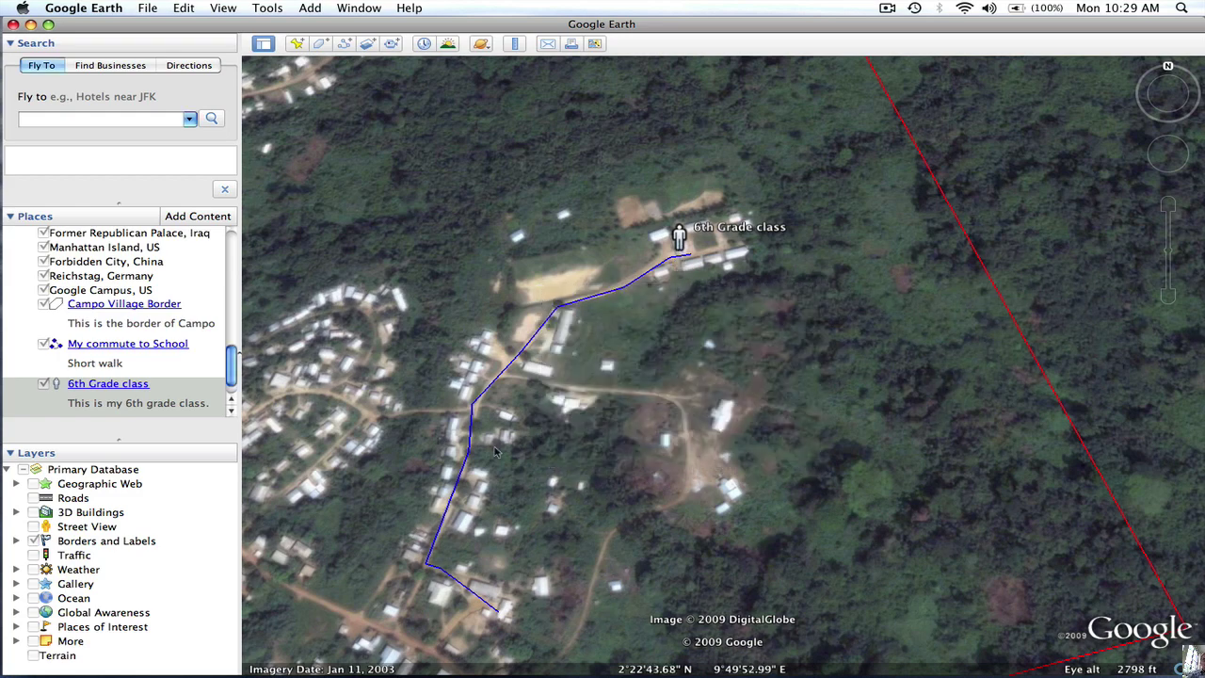